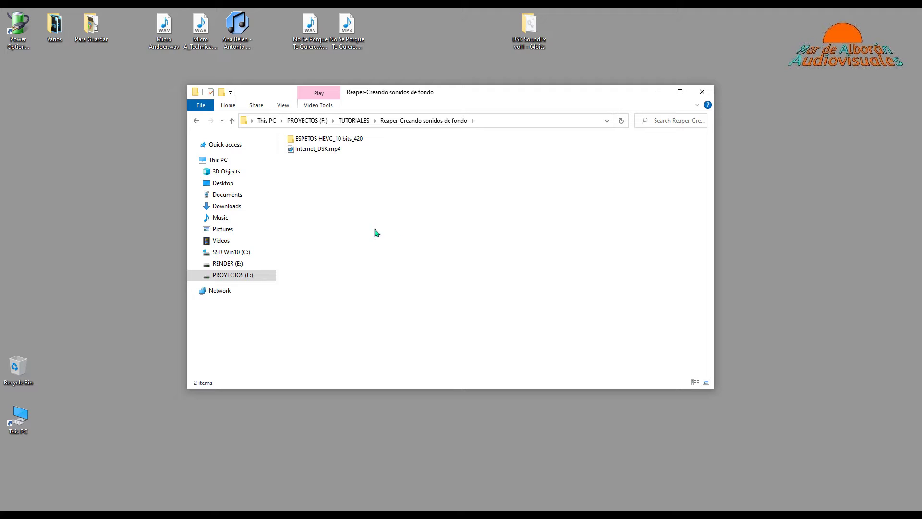
Step: Play the Internet_DSK.mp4 video in full-screen view
double_click(330, 153)
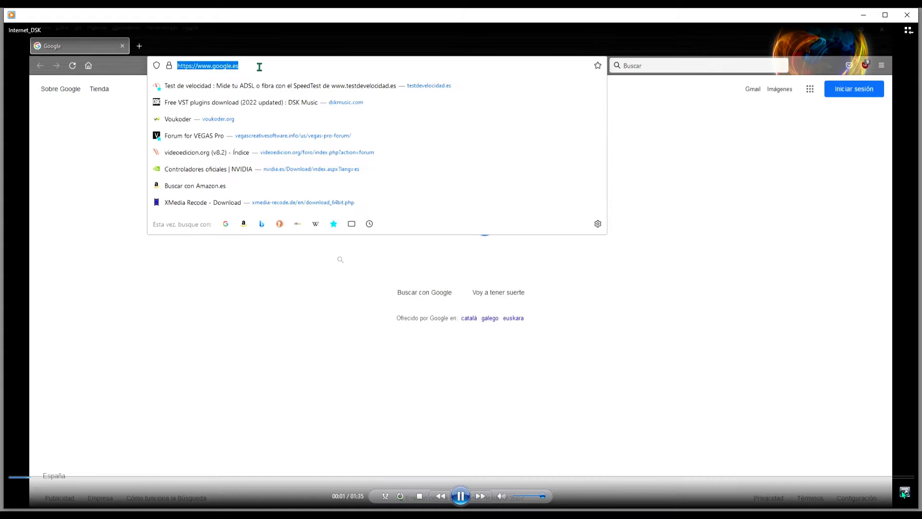
left_click(904, 492)
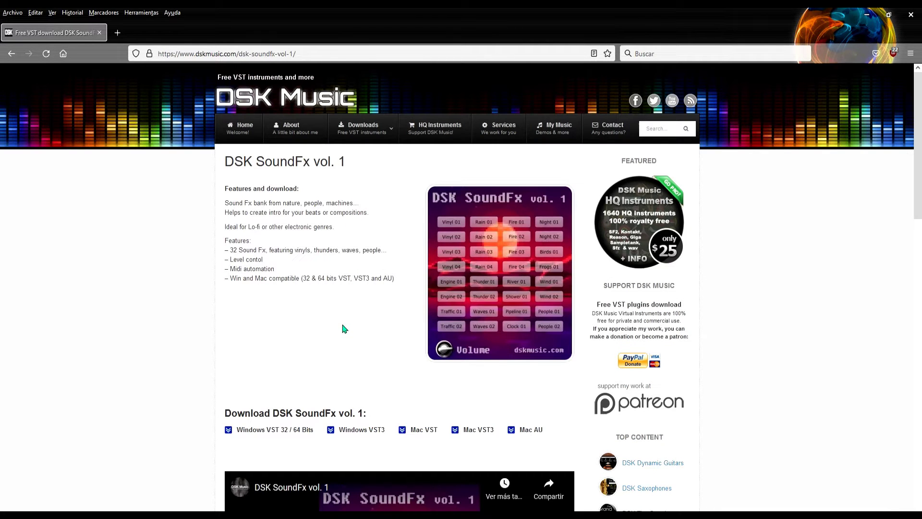
Step: Download the Windows VST 32 / 64 Bits version of DSK SoundFx vol. 1 from the DSK Music page
scroll(342, 312, "down", 2)
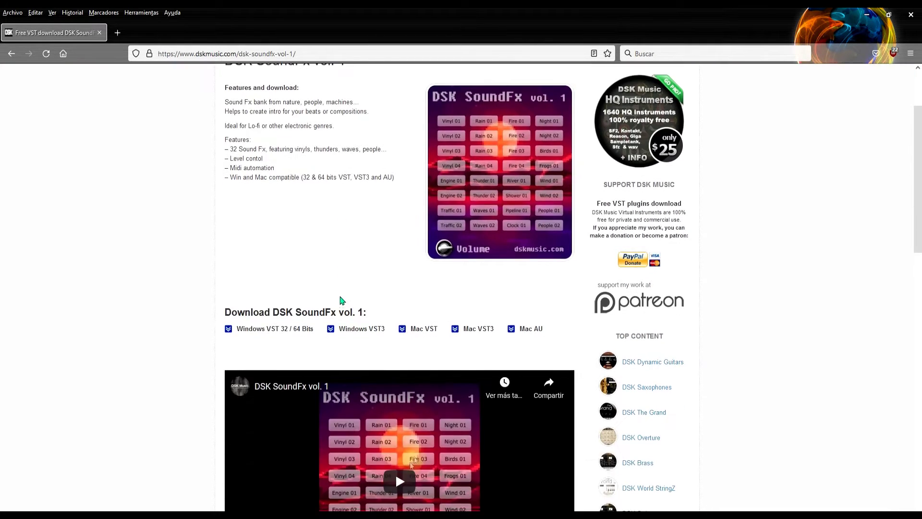
scroll(361, 239, "down", 1)
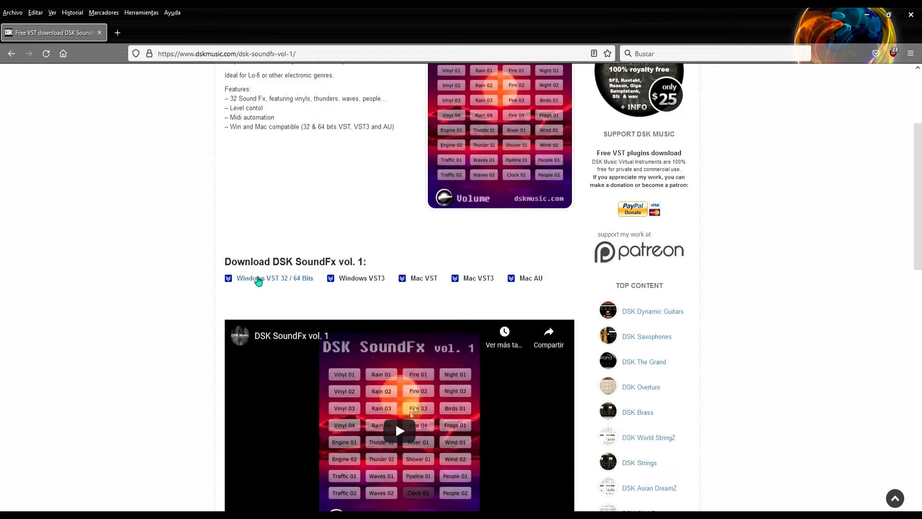
left_click(259, 280)
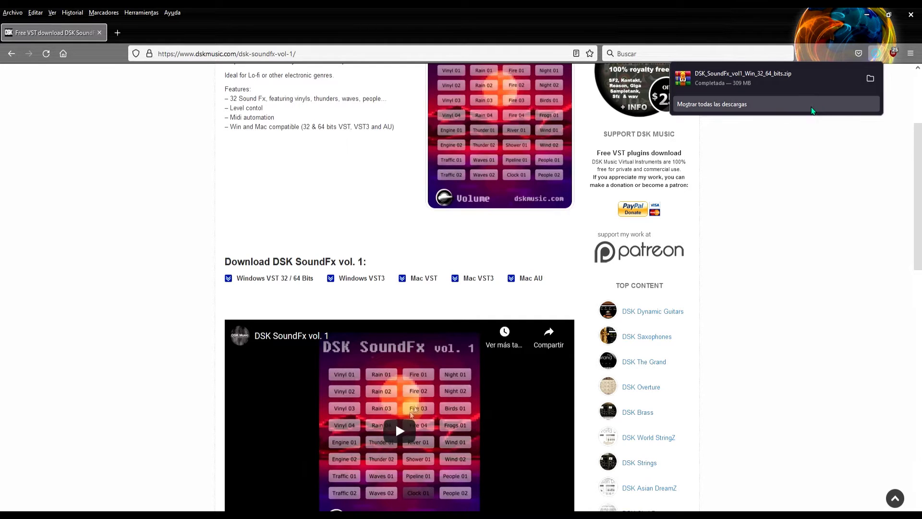
Step: Show all browser downloads, clear the download list and close the browser
left_click(734, 105)
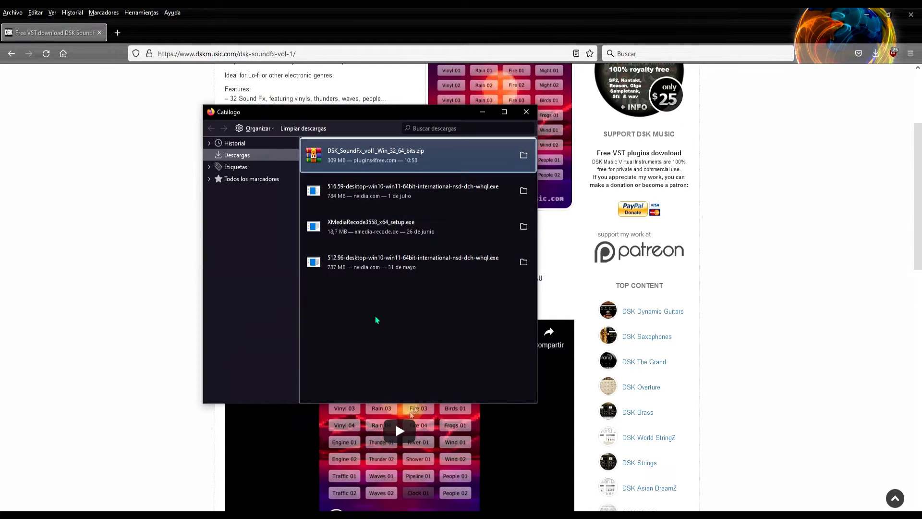
left_click(304, 129)
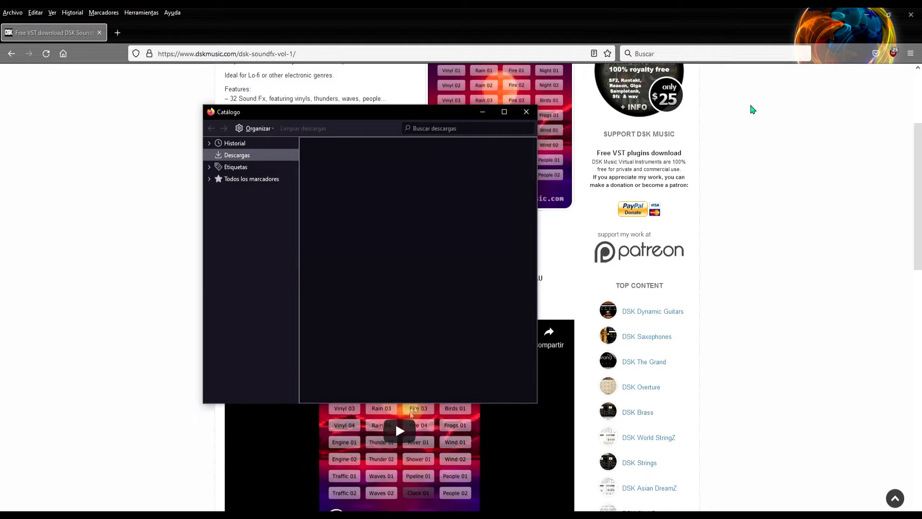
left_click(525, 114)
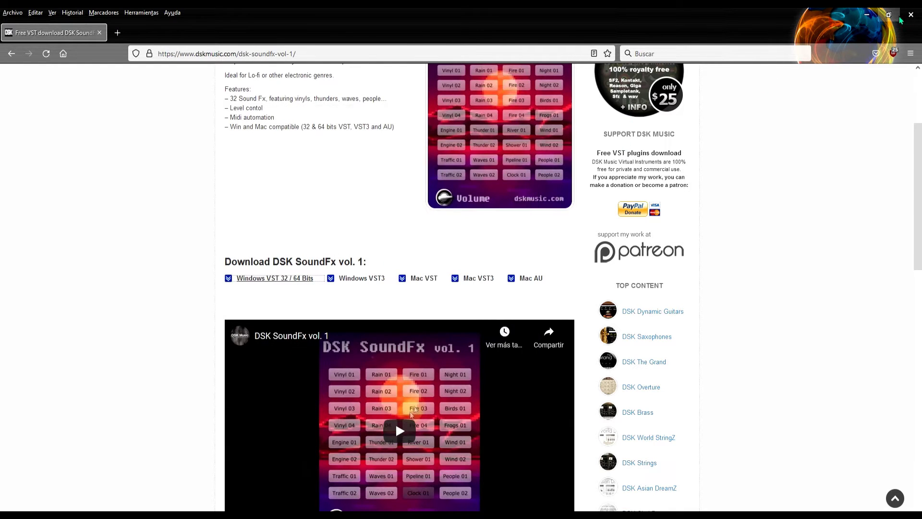
left_click(911, 16)
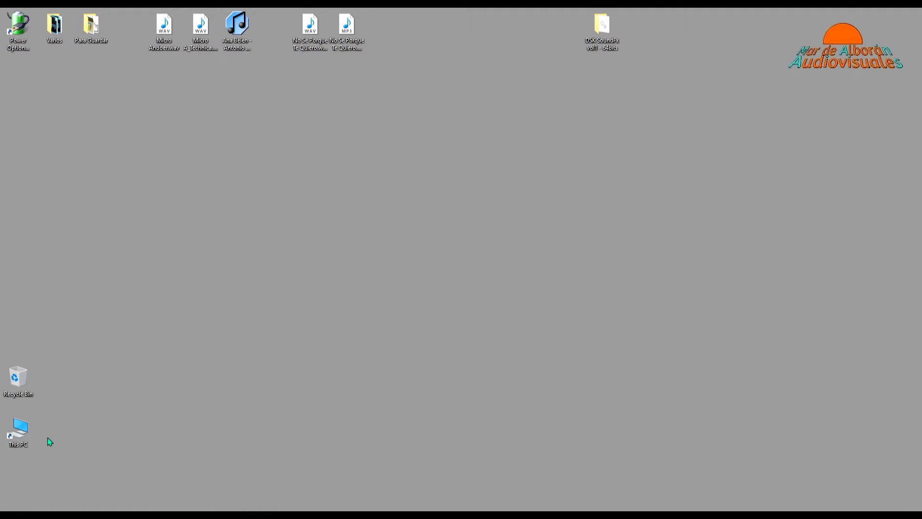
Step: Open the downloaded DSK_SoundFx_vol1_Win_32_64_bits.zip archive from the Downloads folder
key("super")
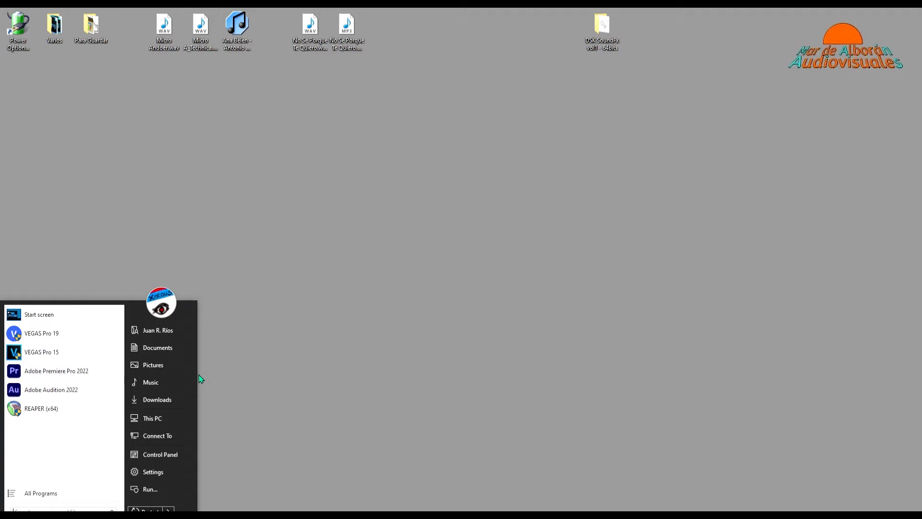
left_click(174, 400)
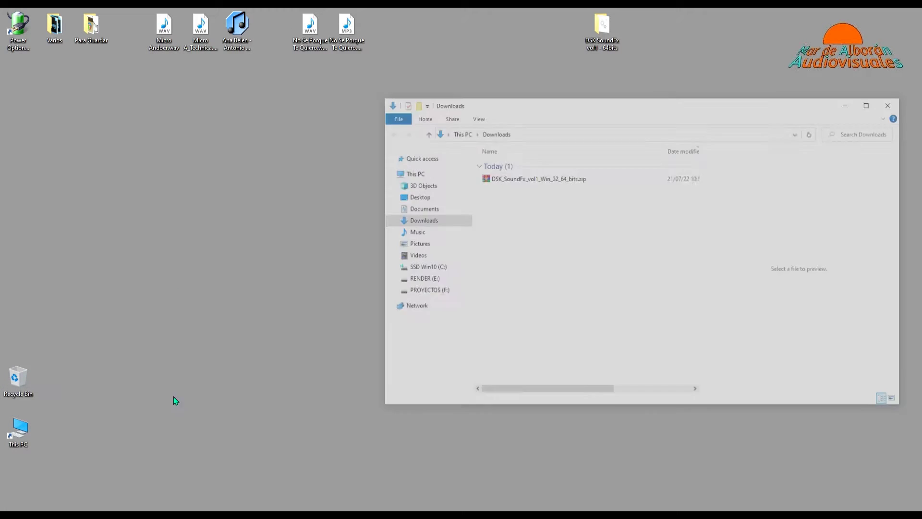
left_click(539, 179)
double_click(539, 179)
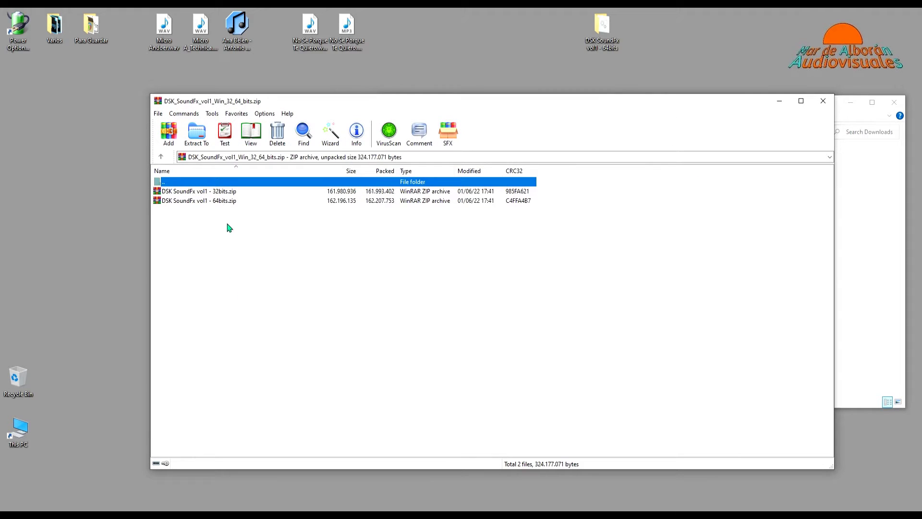
Step: Inspect the contents of the nested DSK SoundFx vol1 - 64bits.zip archive and close its window
left_click(219, 201)
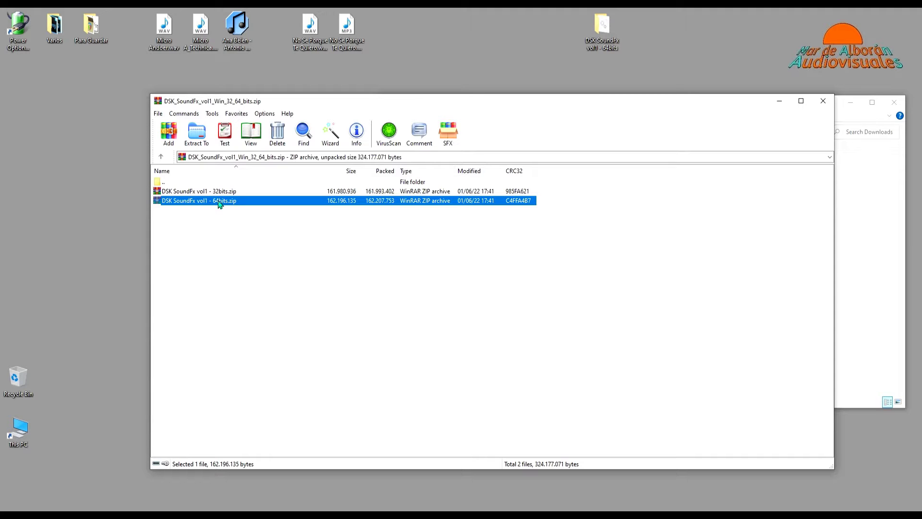
left_click(220, 225)
double_click(218, 202)
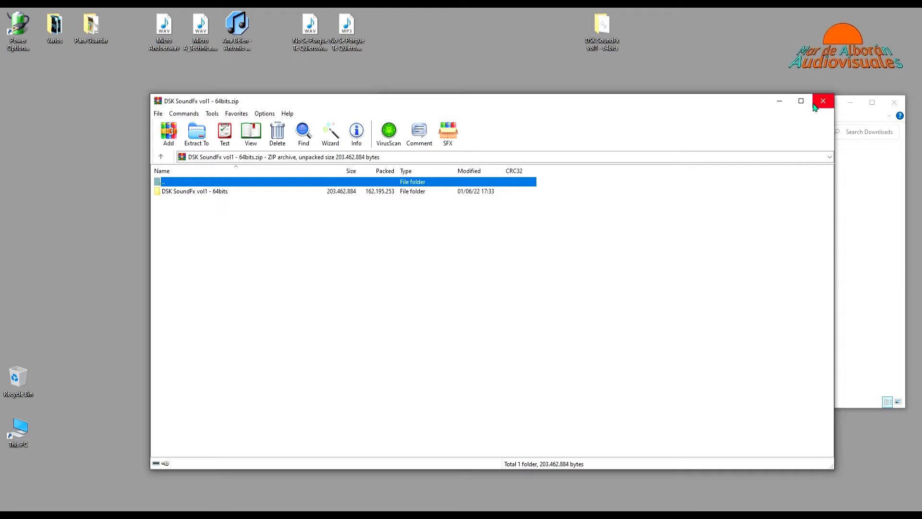
left_click(822, 101)
Step: Extract DSK SoundFx vol1 - 64bits.zip to the desktop, leaving the archive and Downloads windows closed
right_click(233, 203)
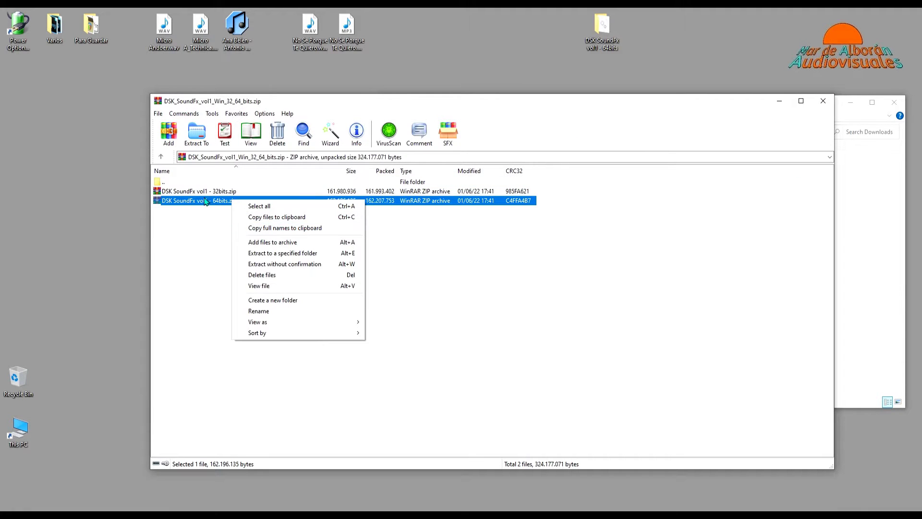
left_click(209, 203)
left_click_drag(208, 203, 79, 216)
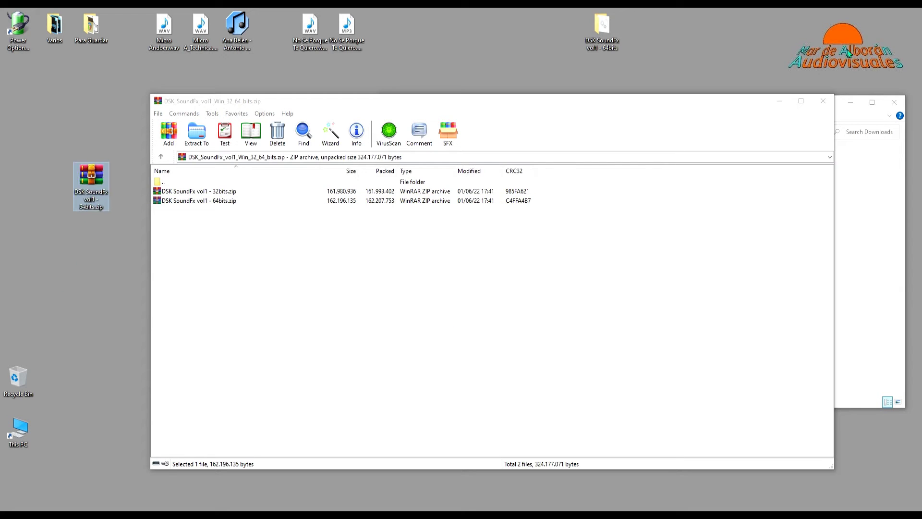
left_click(818, 104)
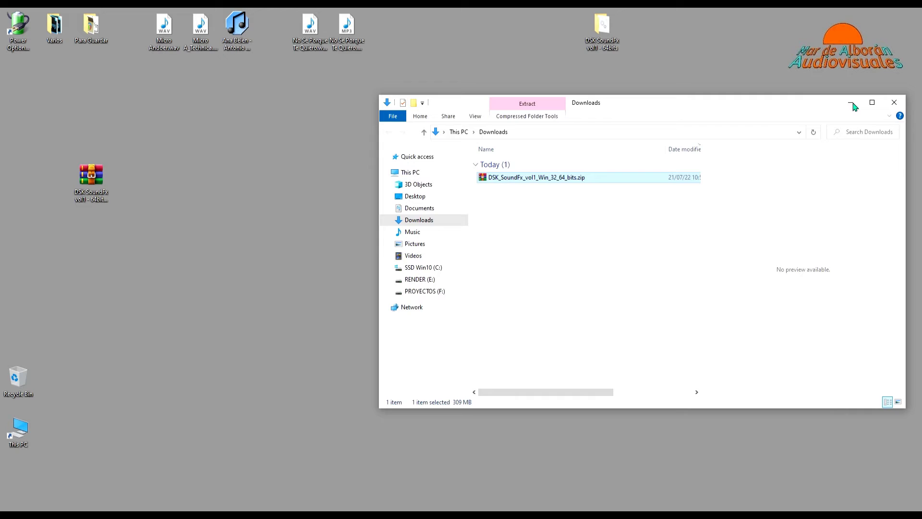
left_click(896, 103)
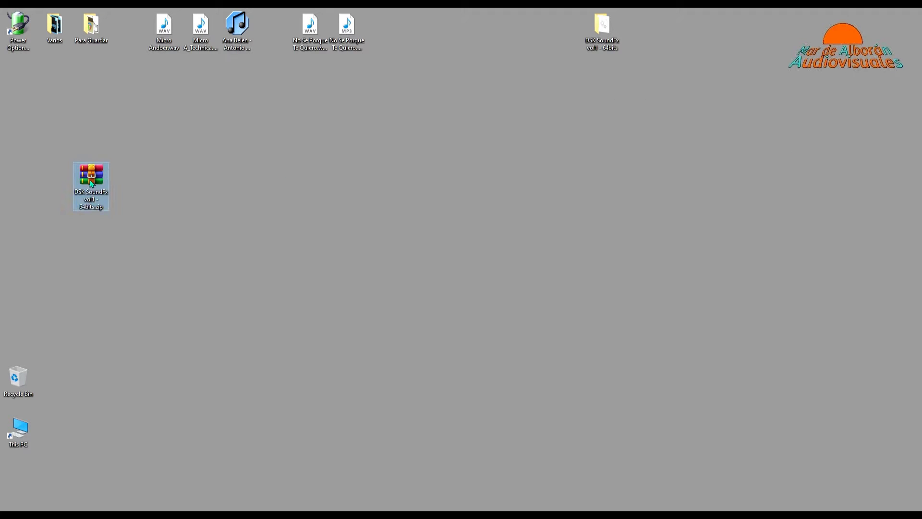
Step: Move DSK SoundFx vol1 - 64bits.zip near the DSK SoundFx folder on the desktop and inspect the archive's contents
left_click_drag(90, 180, 487, 38)
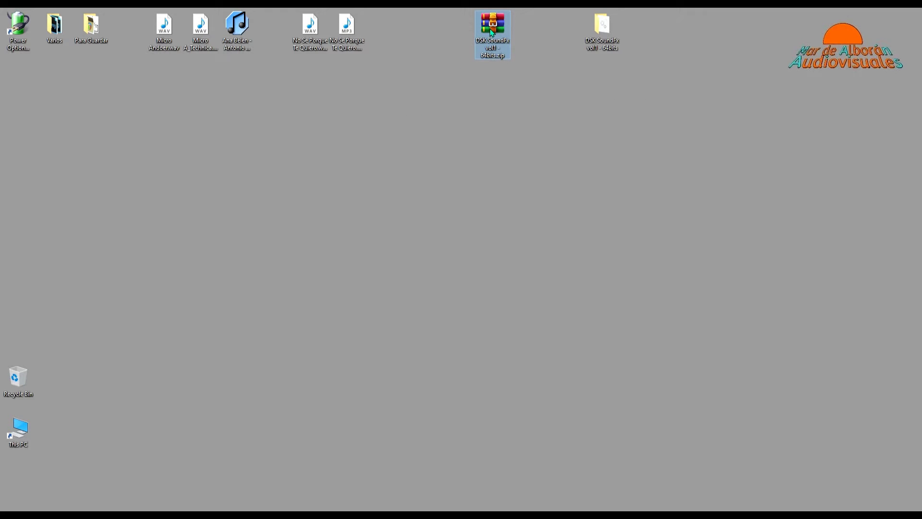
double_click(491, 29)
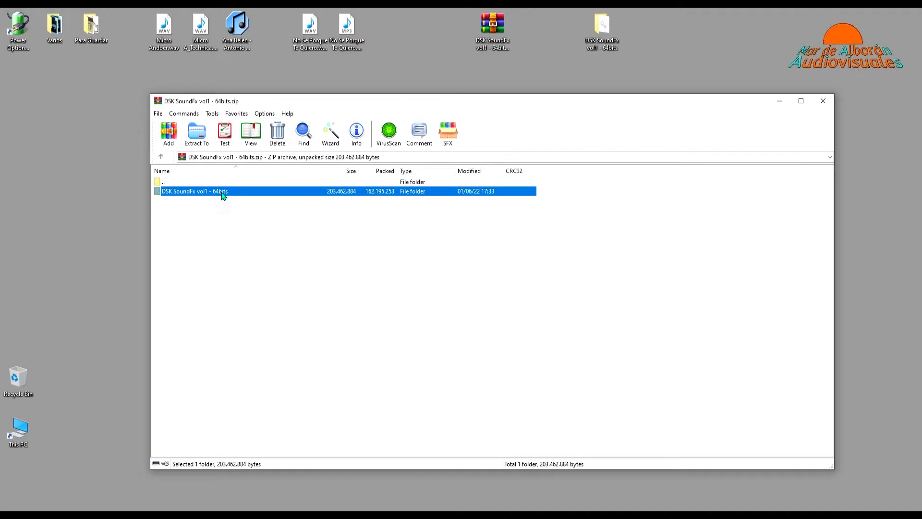
left_click(230, 193)
left_click(822, 99)
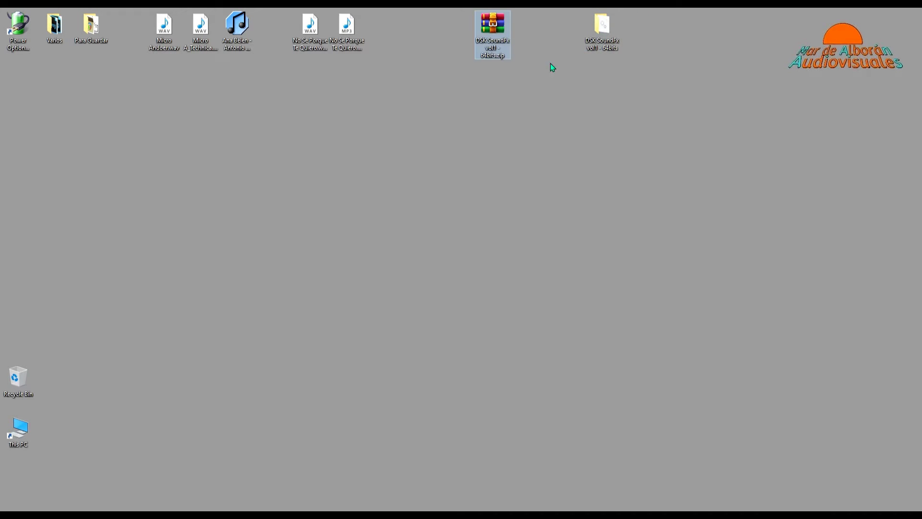
Step: Delete DSK SoundFx vol1 - 64bits.zip from the desktop and empty the Recycle Bin
left_click_drag(494, 26, 26, 376)
right_click(25, 376)
left_click(49, 392)
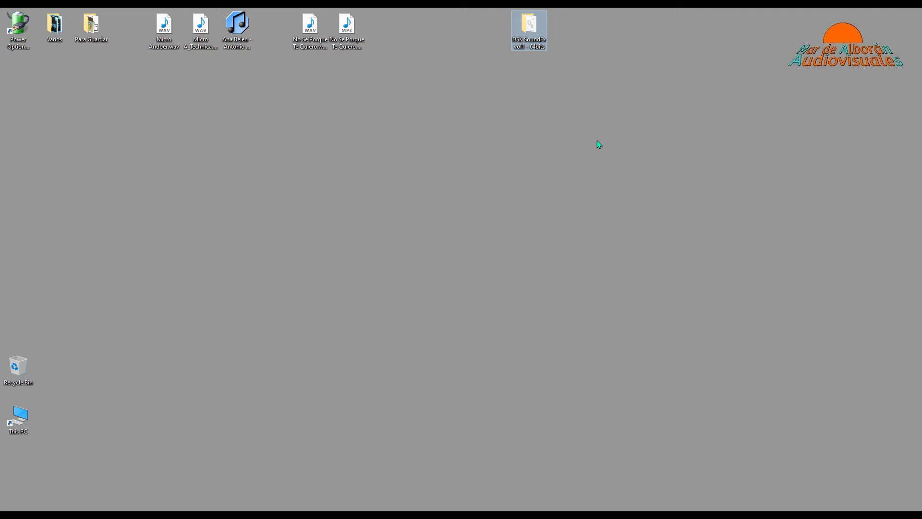
Step: Examine the contents of the DSK SoundFx vol1 - 64bits folder on the desktop and close it
double_click(532, 24)
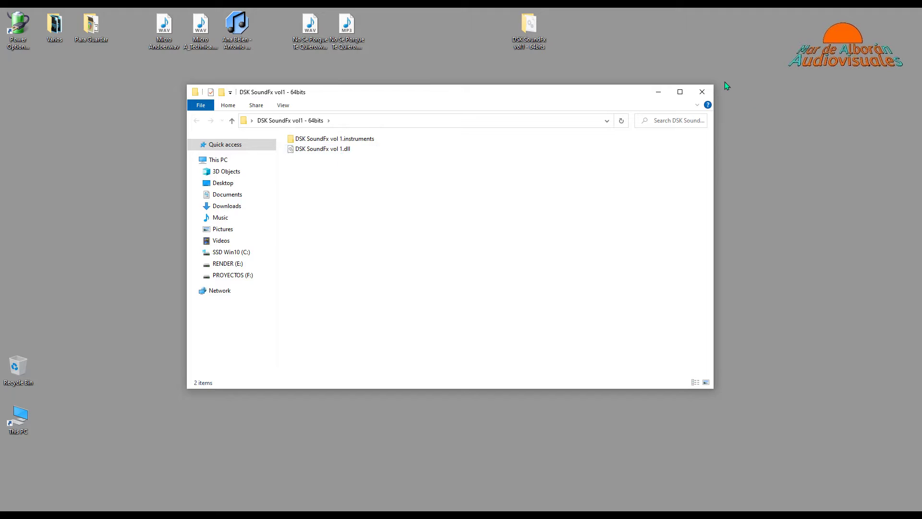
left_click(703, 94)
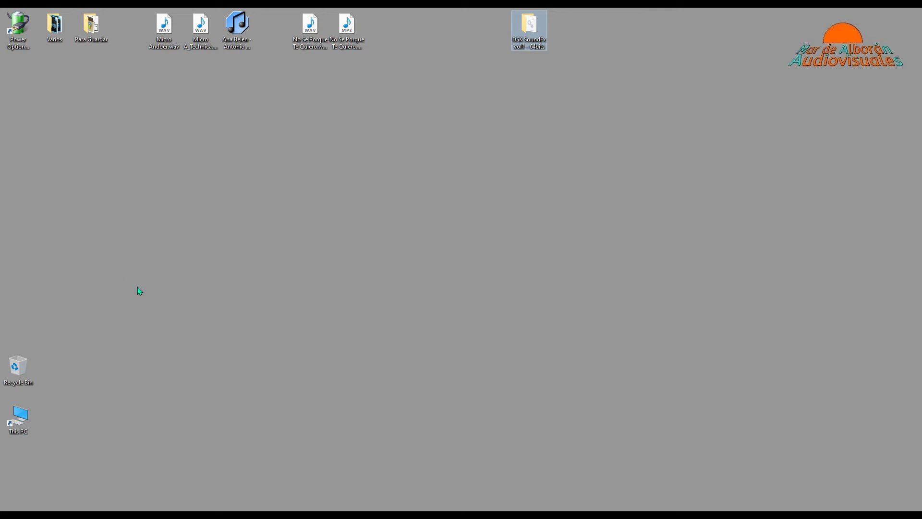
left_click(143, 296)
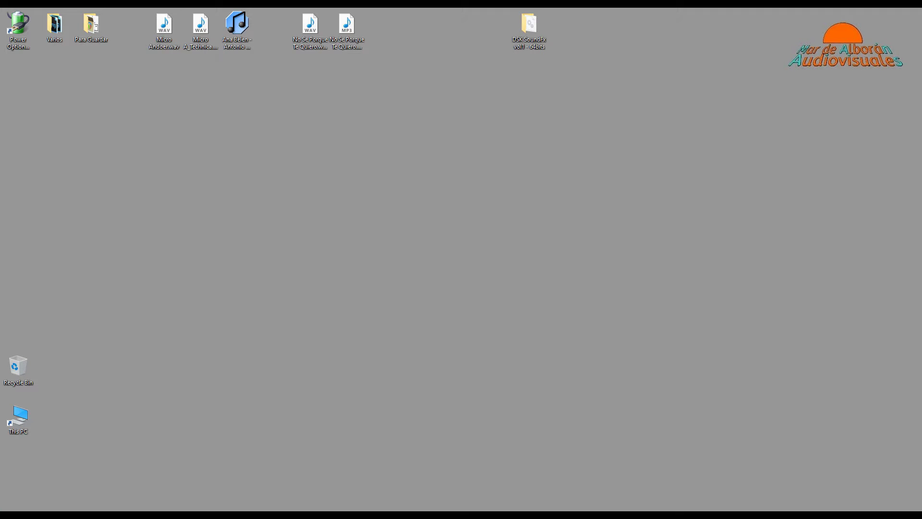
key("super")
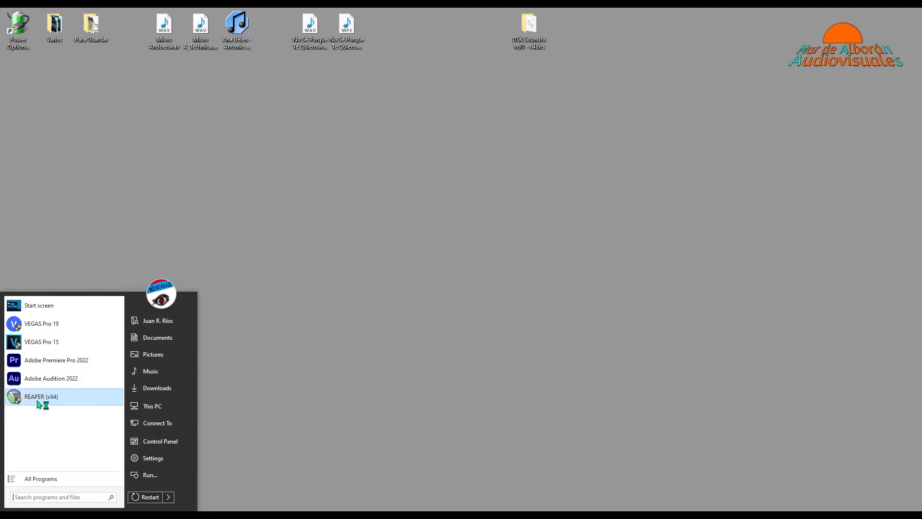
left_click(56, 467)
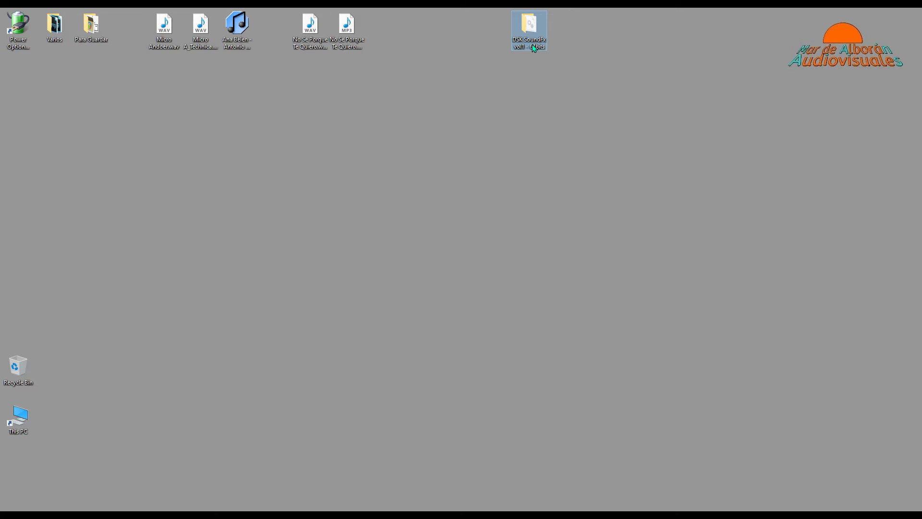
double_click(531, 28)
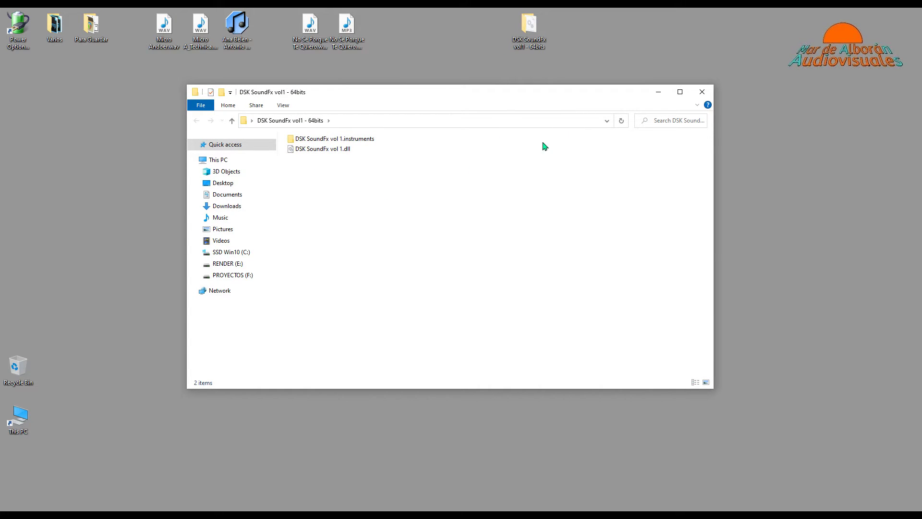
left_click(701, 92)
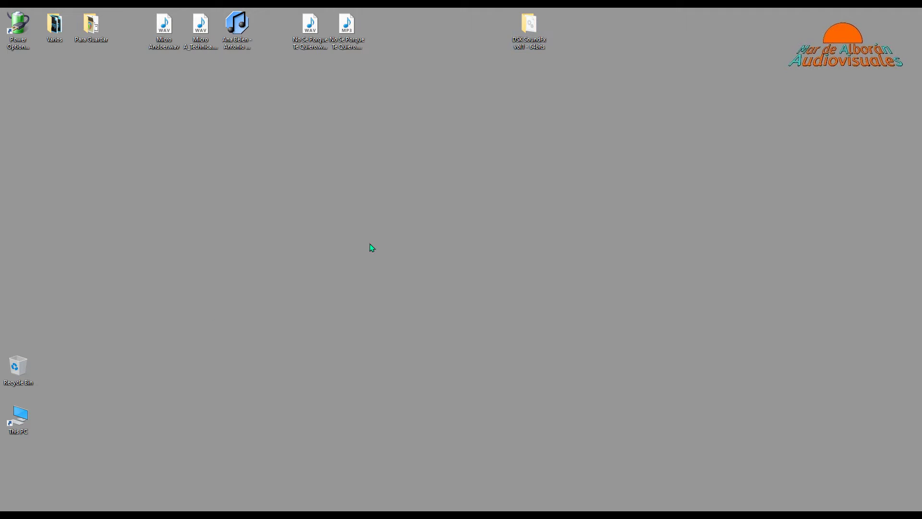
Step: Open the VSTi folder inside Program Files\VSTPlugins on the SSD Win10 (C:) drive
double_click(26, 421)
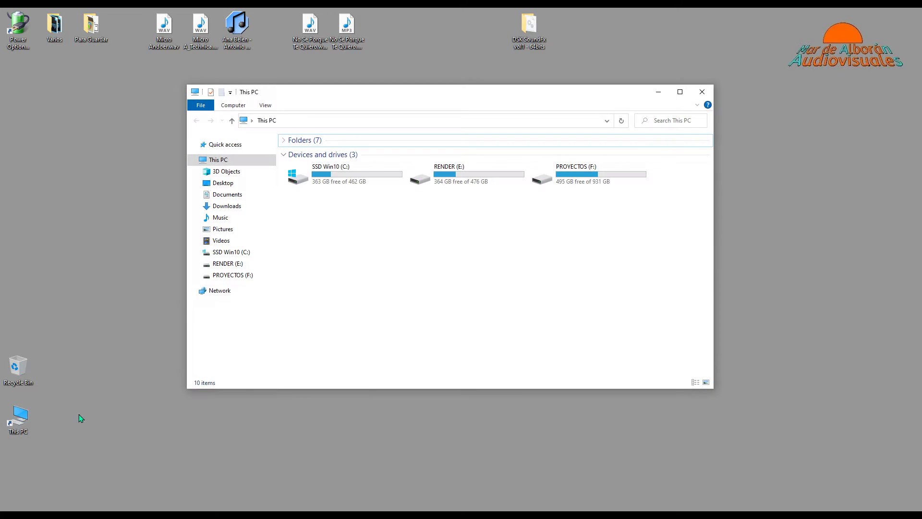
double_click(378, 183)
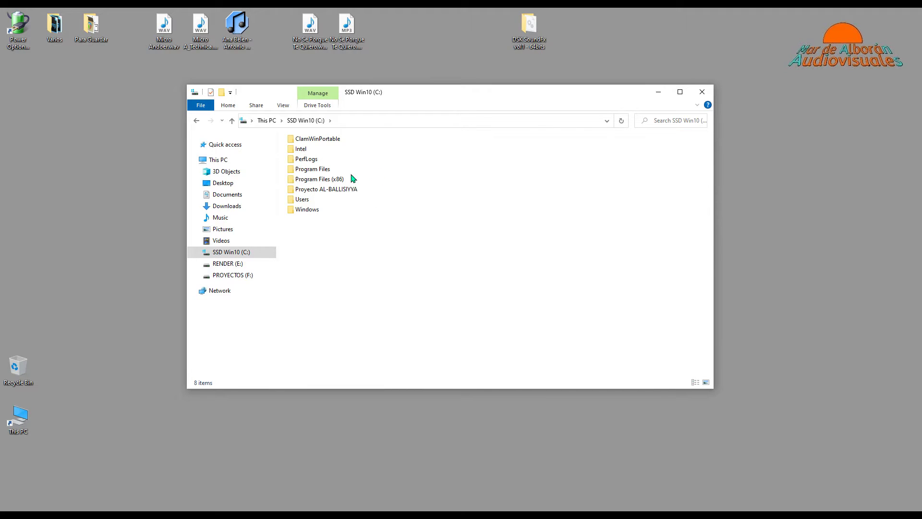
double_click(321, 169)
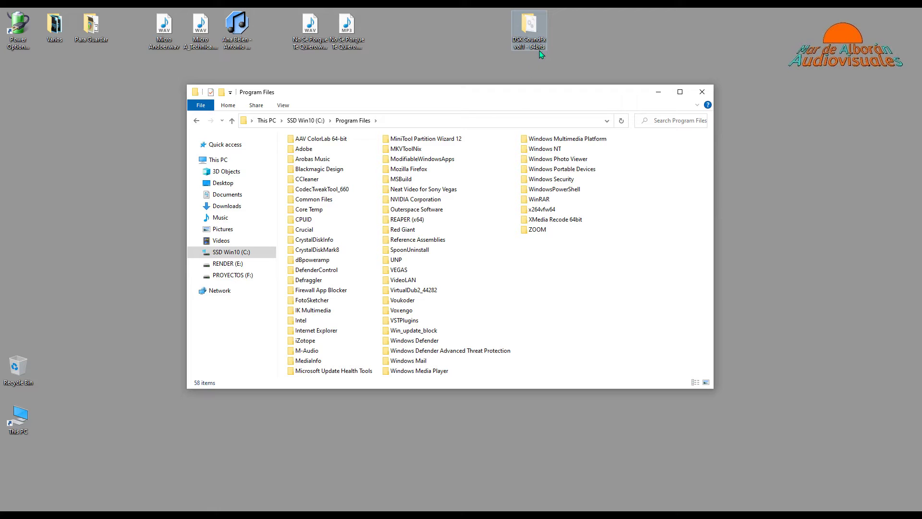
double_click(405, 320)
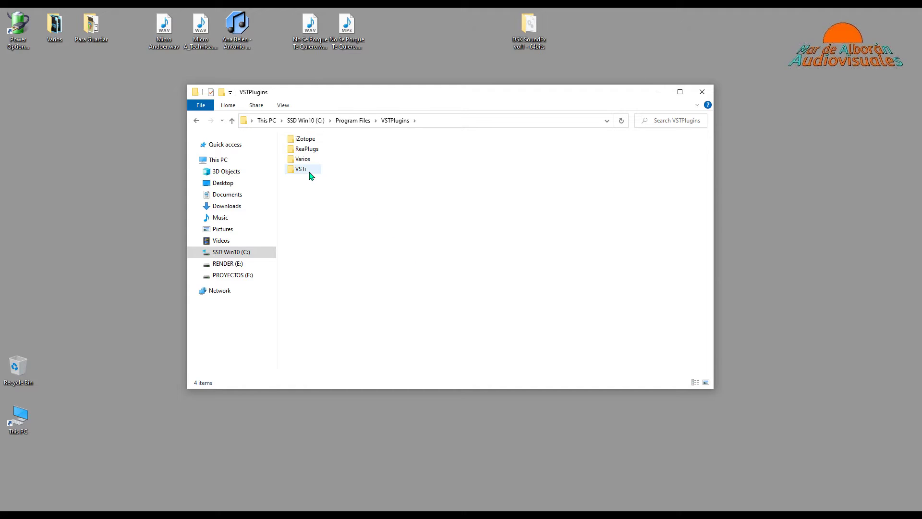
mouse_move(304, 178)
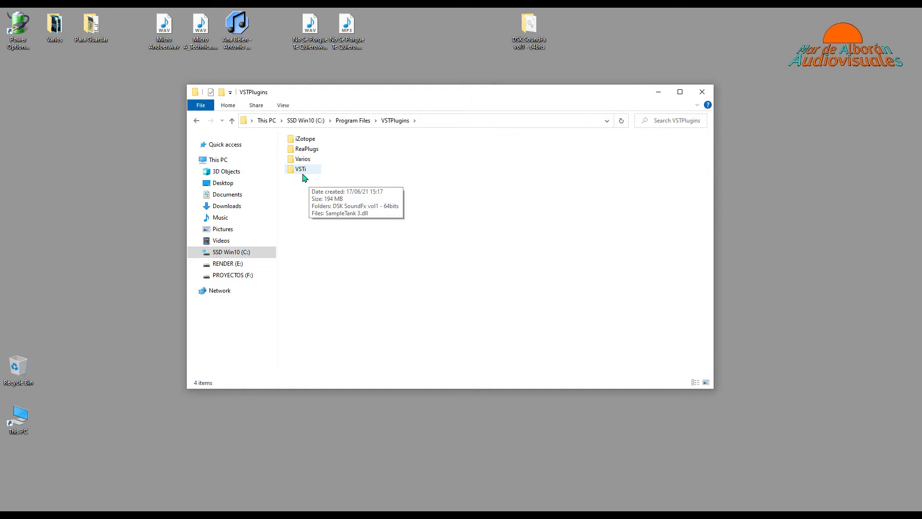
double_click(307, 173)
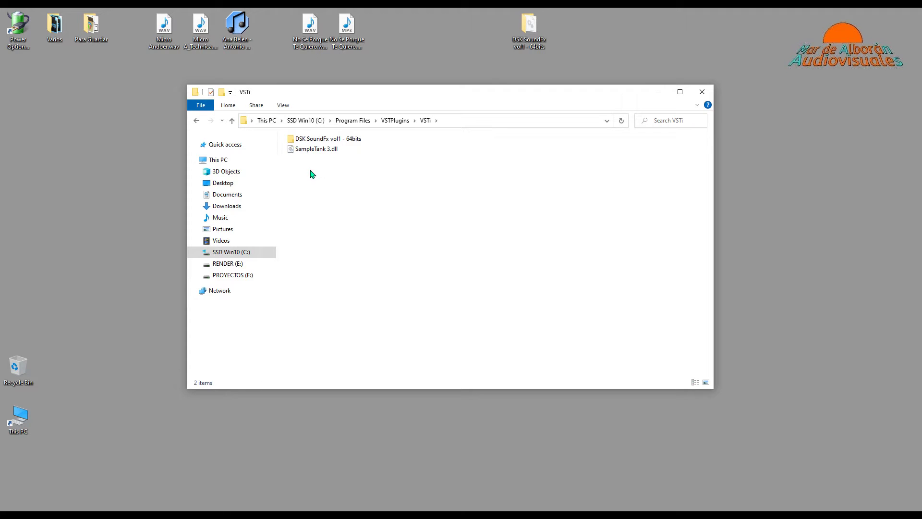
Step: Check the contents of the DSK SoundFx vol1 - 64bits folder inside VSTi and close the Explorer window
left_click(331, 142)
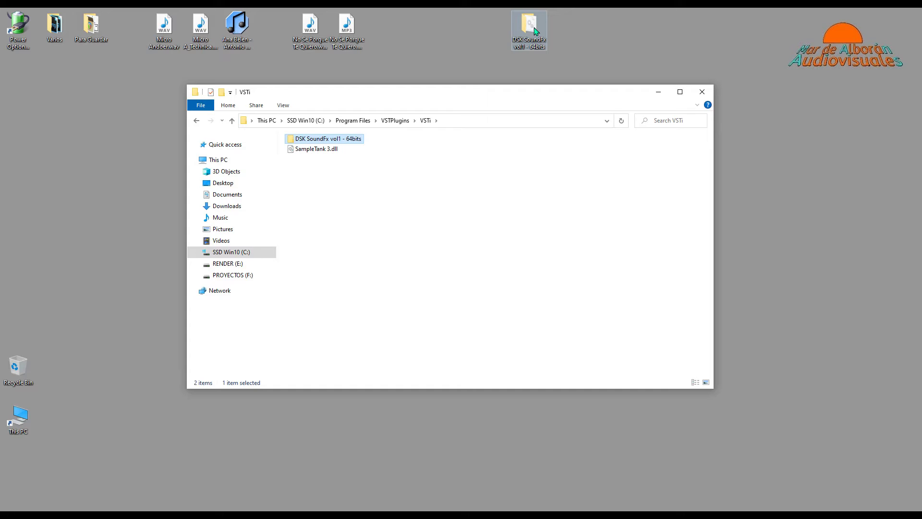
double_click(351, 142)
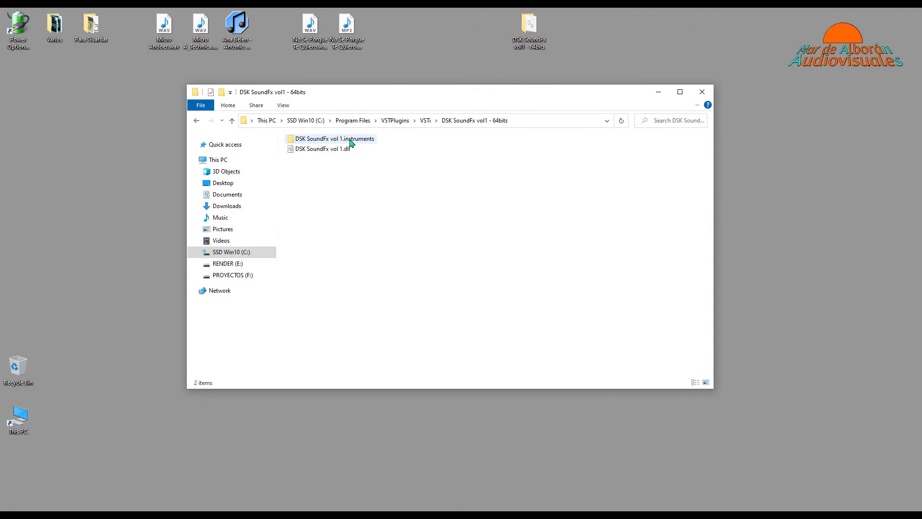
left_click(197, 122)
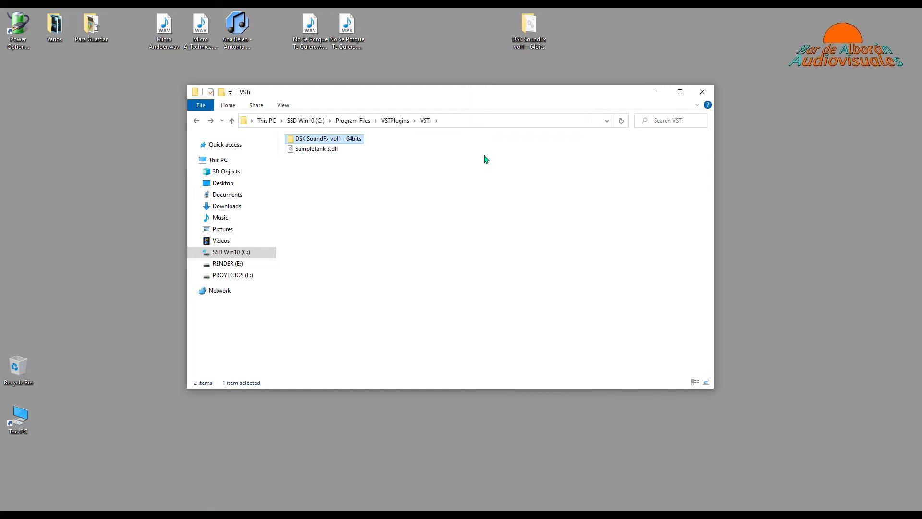
left_click(702, 92)
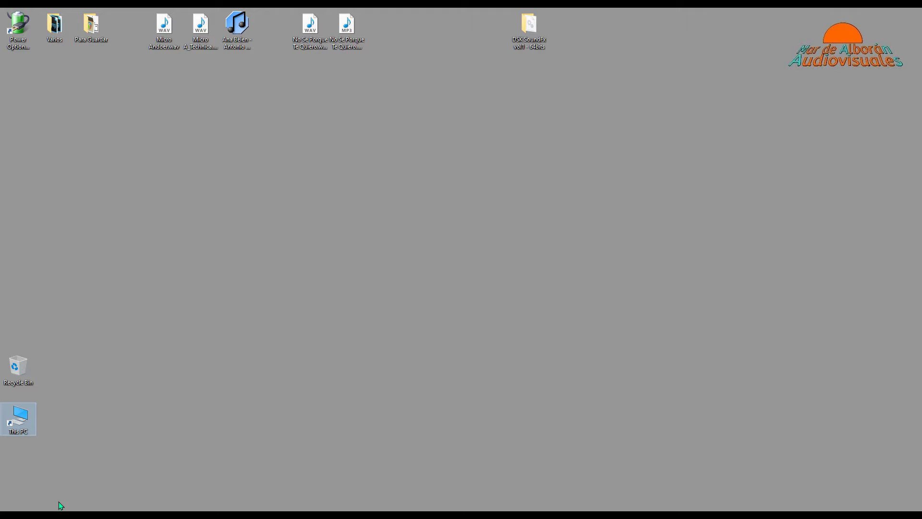
Step: Launch REAPER, allow it to make changes to the device, and insert a new track
key("super")
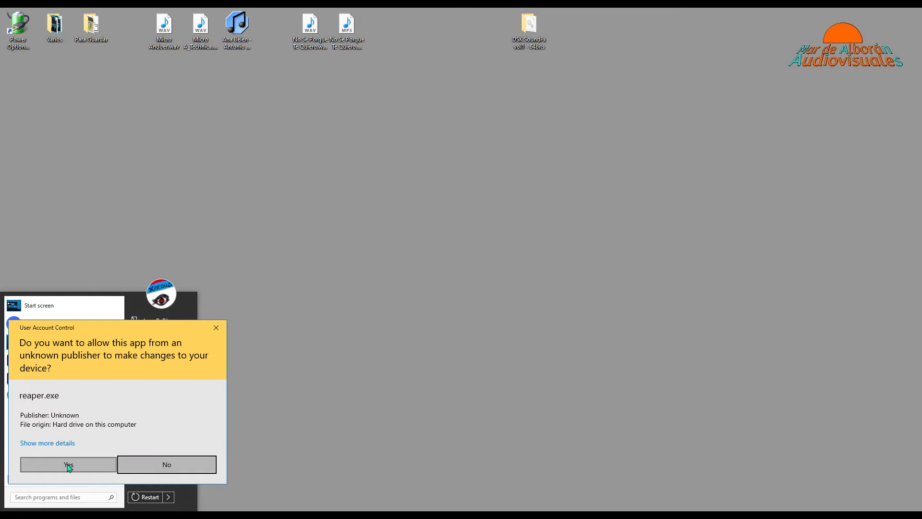
left_click(68, 464)
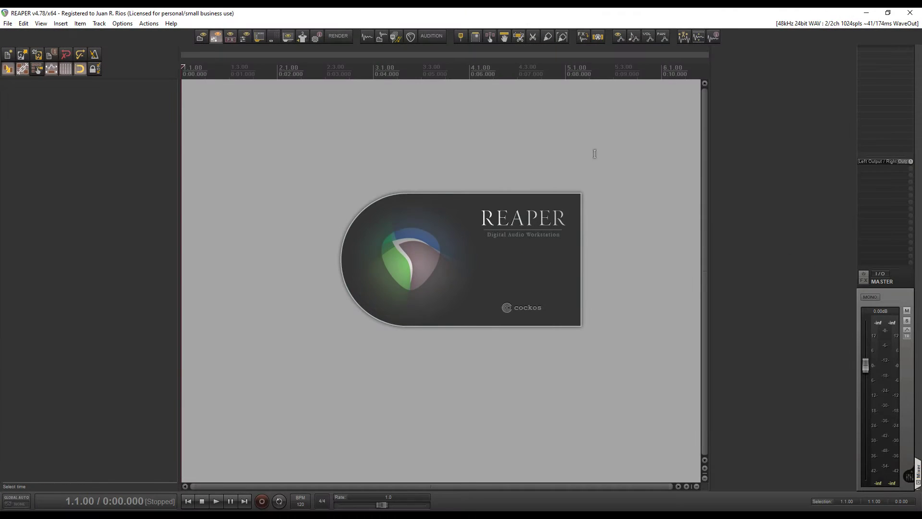
double_click(50, 131)
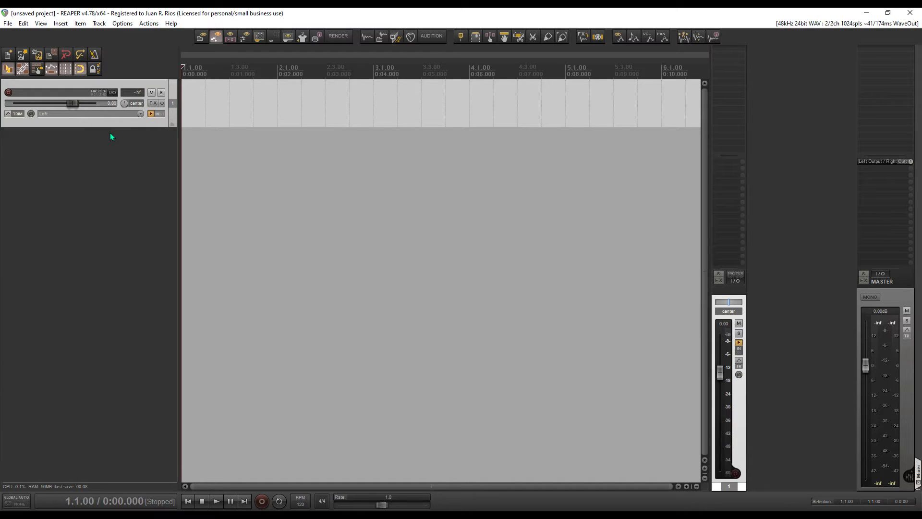
Step: Turn off record monitoring on track 1 and arm the track for recording
left_click(150, 115)
left_click(150, 115)
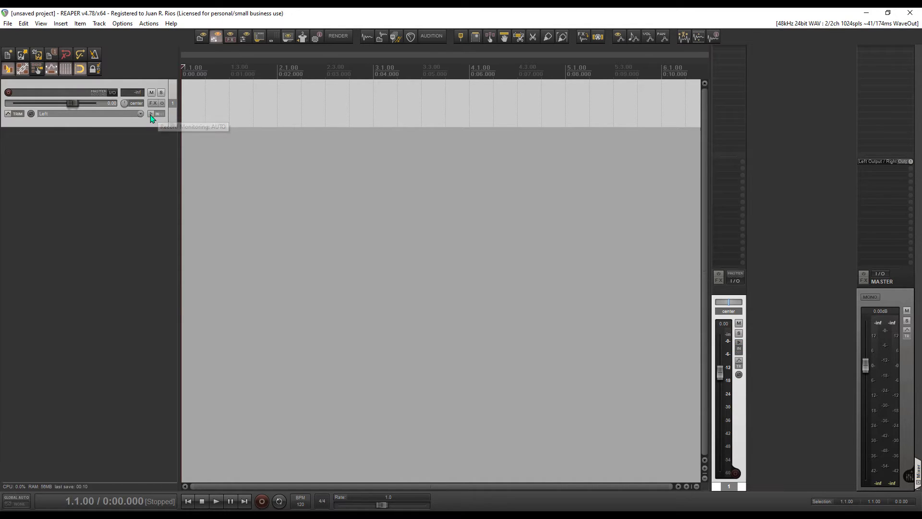
left_click(8, 92)
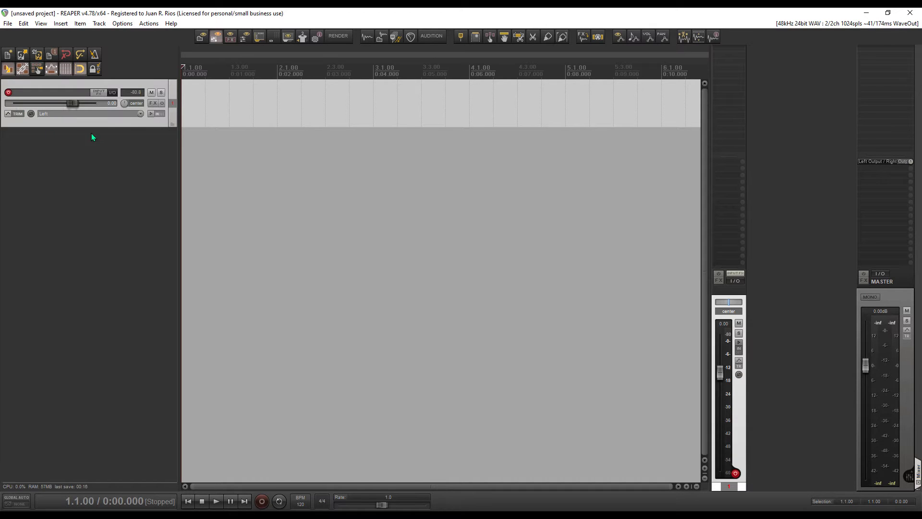
Step: Add the VSTi DSK SoundFx vol1 (DSK Music) to track 1 and move its FX window to the middle of the workspace
left_click(153, 103)
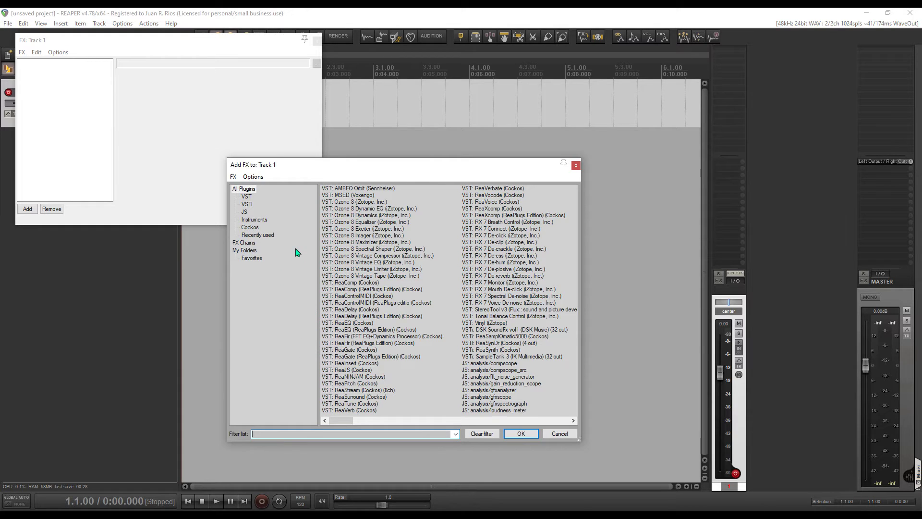
left_click(252, 205)
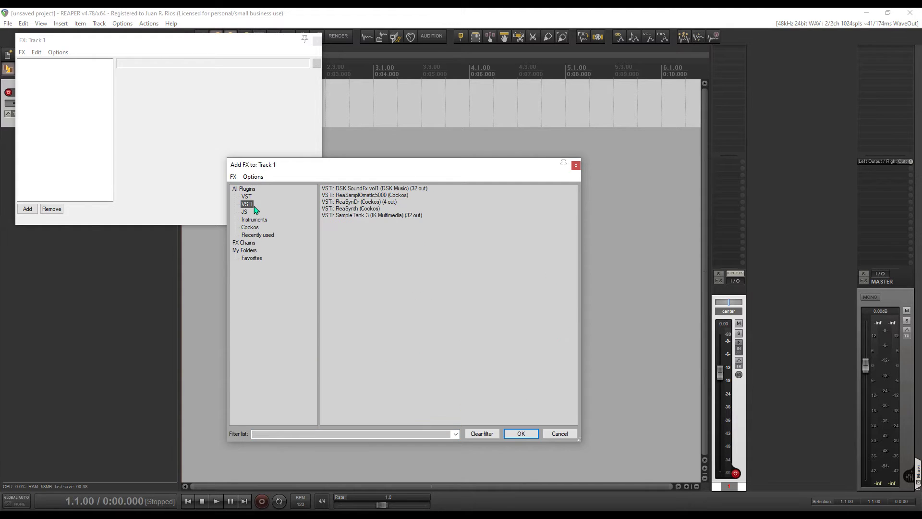
left_click(369, 189)
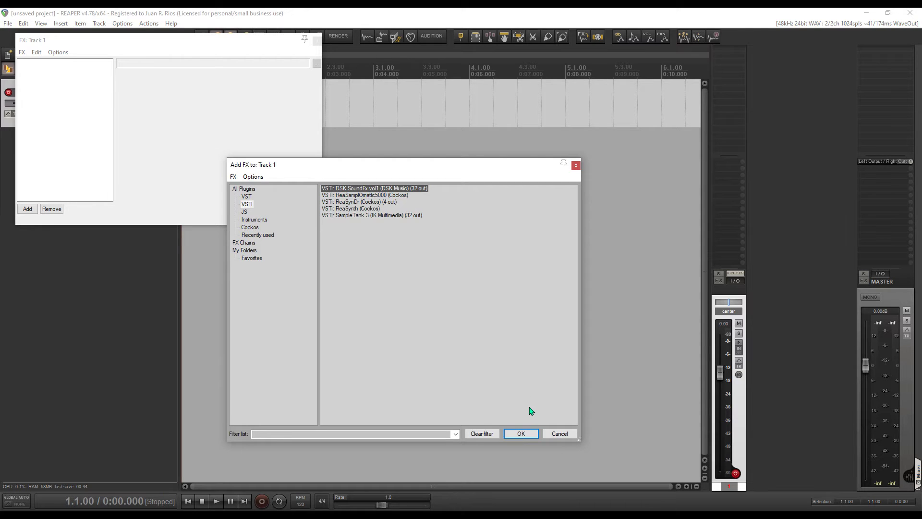
left_click(528, 433)
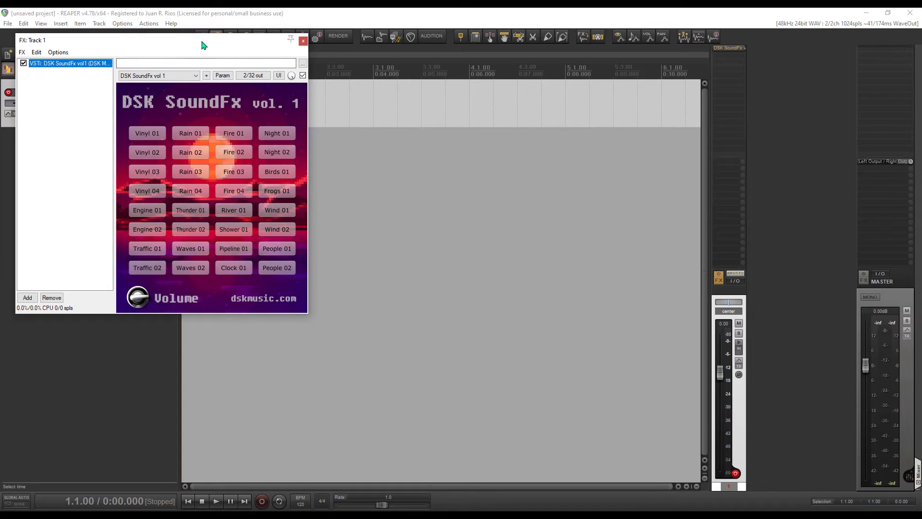
left_click_drag(202, 42, 432, 132)
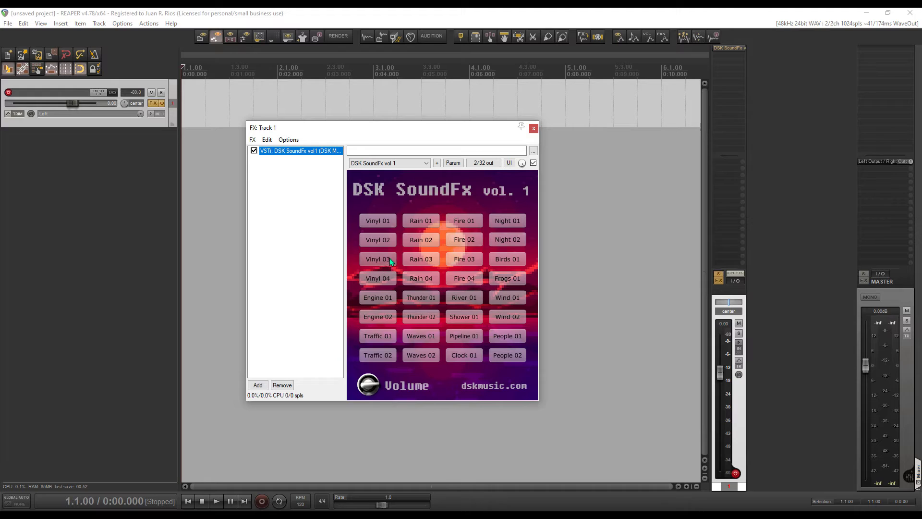
Step: Audition the vinyl noise sounds Vinyl 02, Vinyl 03 and Vinyl 01 in DSK SoundFx
left_click(380, 241)
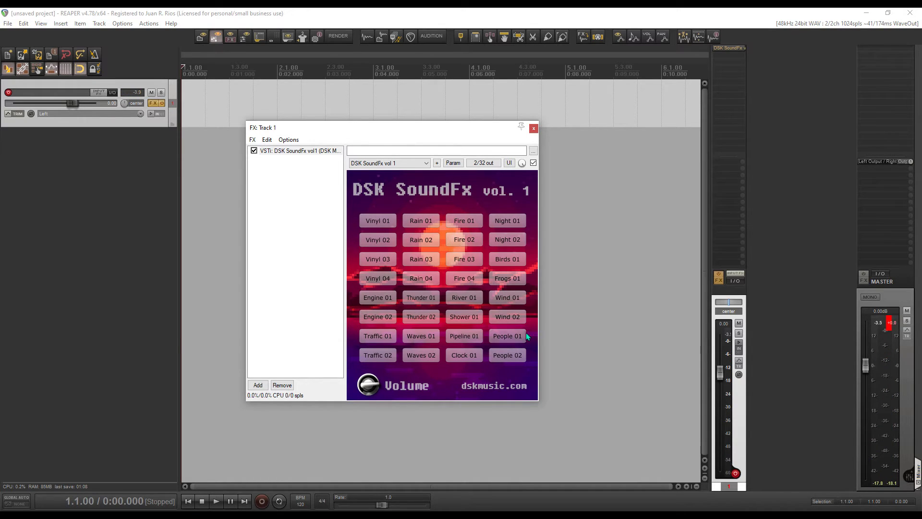
left_click(382, 261)
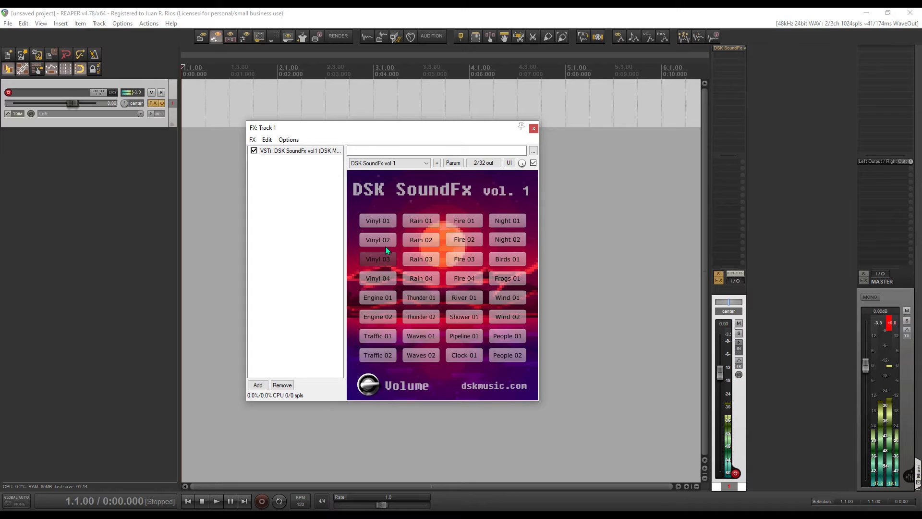
left_click(380, 227)
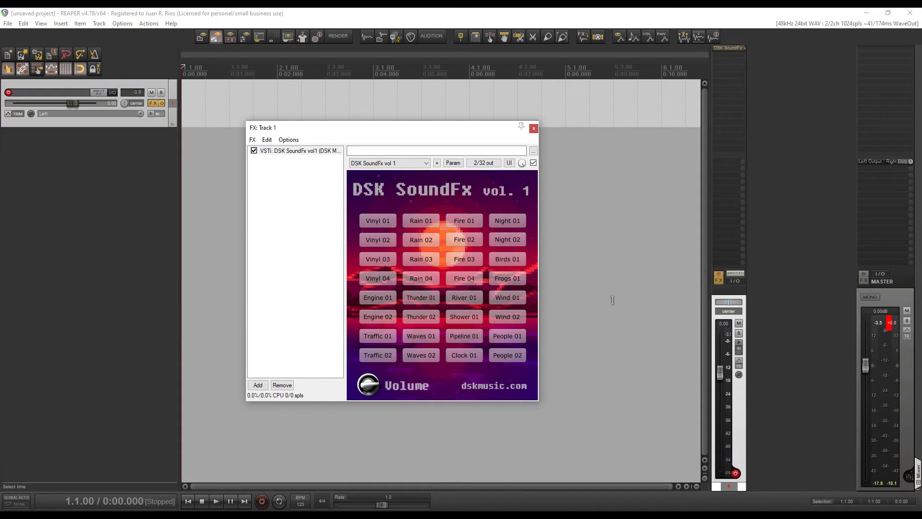
Step: Audition Rain 03, Rain 02, Thunder 02 and Wind 02 layered together, switch them off, and reset the master peak meter
left_click(431, 257)
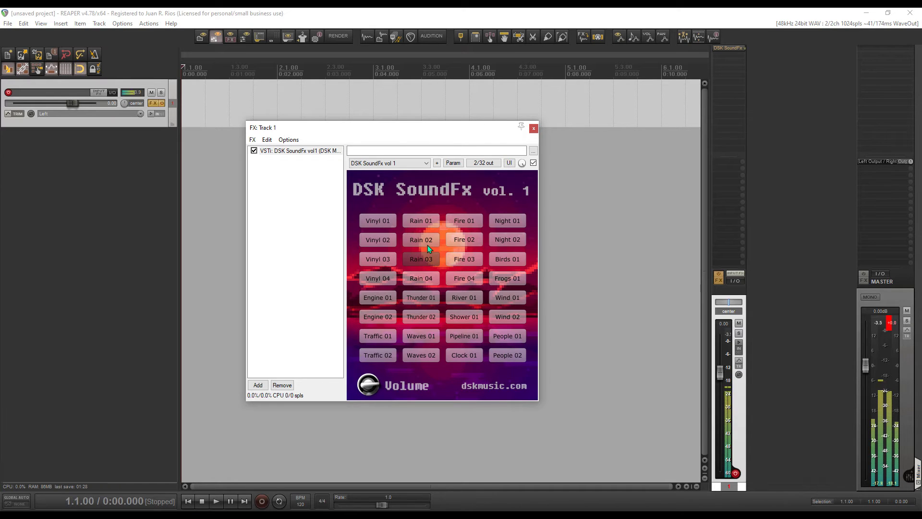
left_click(427, 243)
left_click(431, 316)
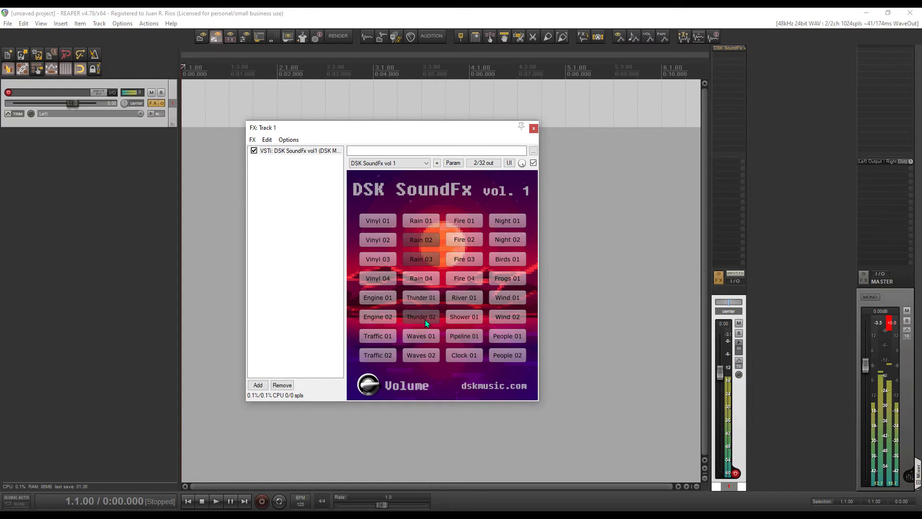
left_click(507, 318)
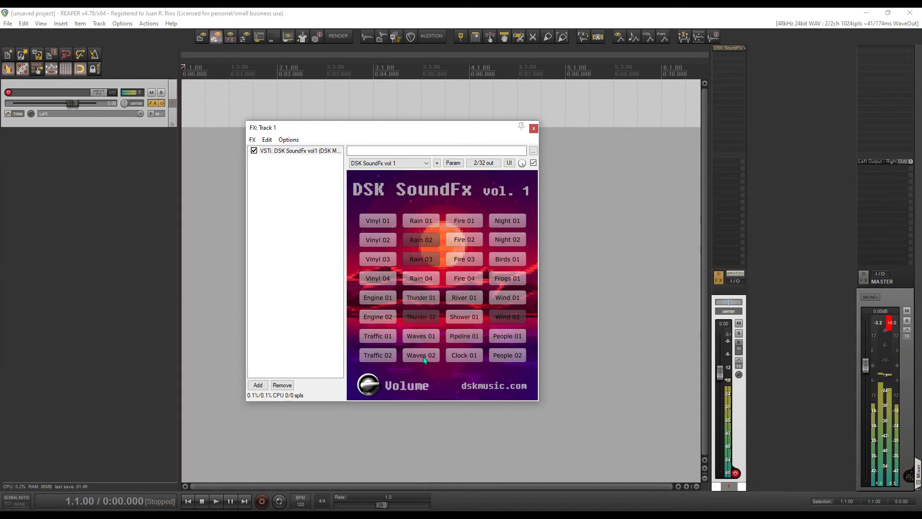
left_click(426, 315)
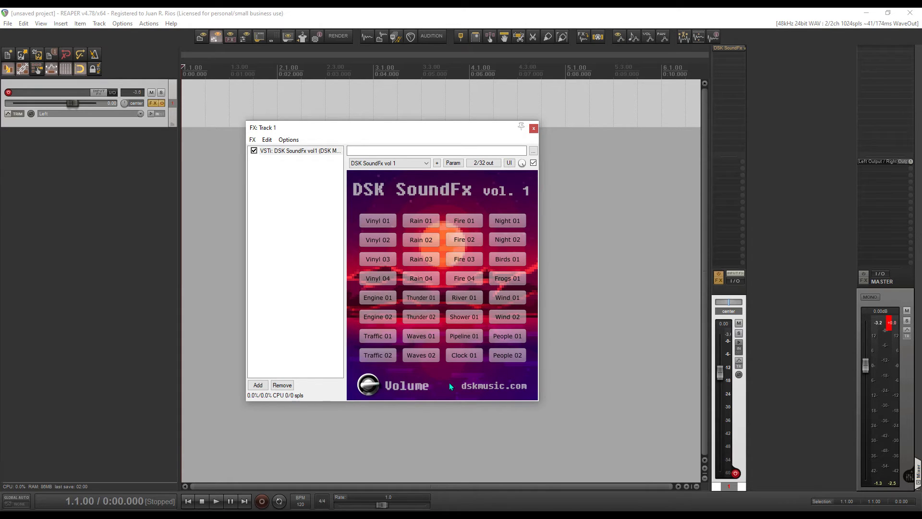
left_click(888, 324)
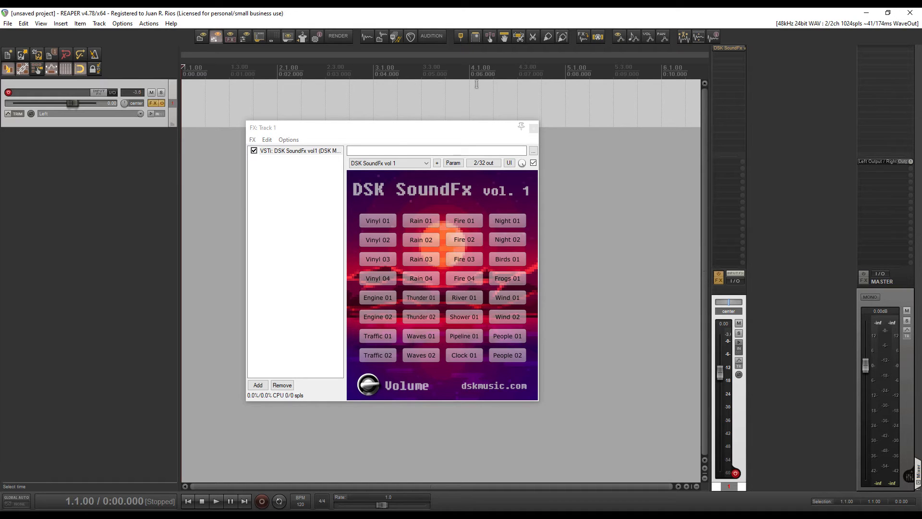
Step: Review the available input devices in the audio device preferences and keep Stereo Mix (Realtek(R) Audio) as the input
left_click(807, 24)
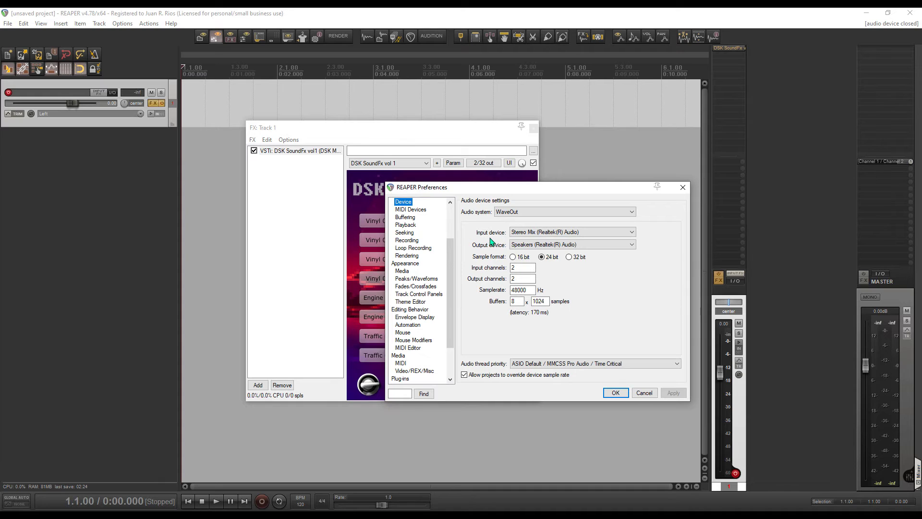
left_click(541, 234)
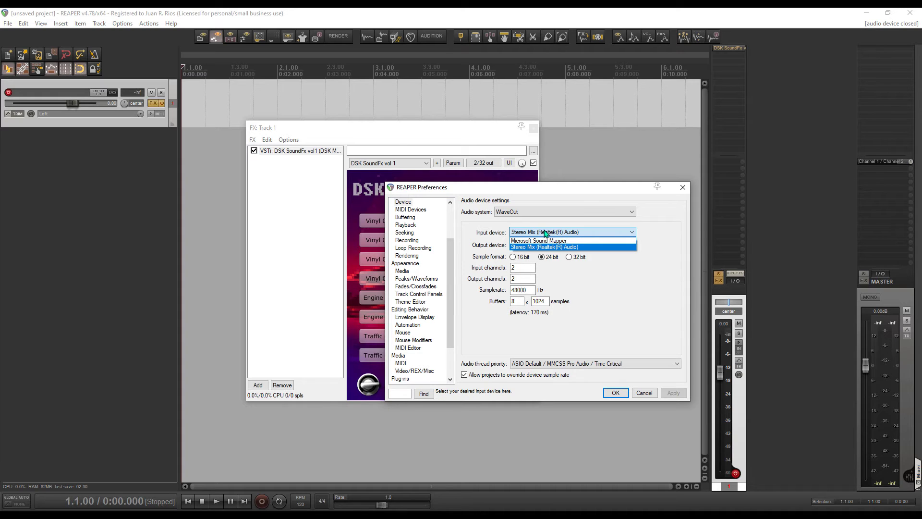
left_click(546, 233)
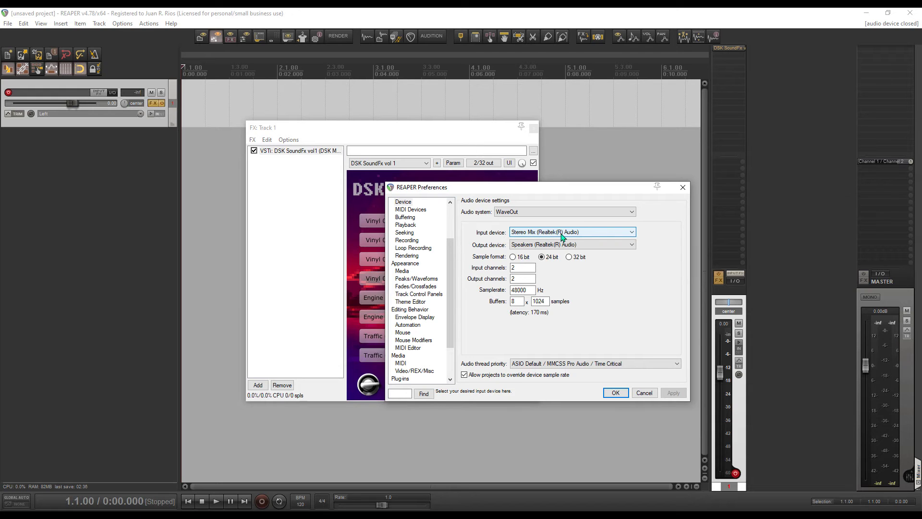
left_click(615, 393)
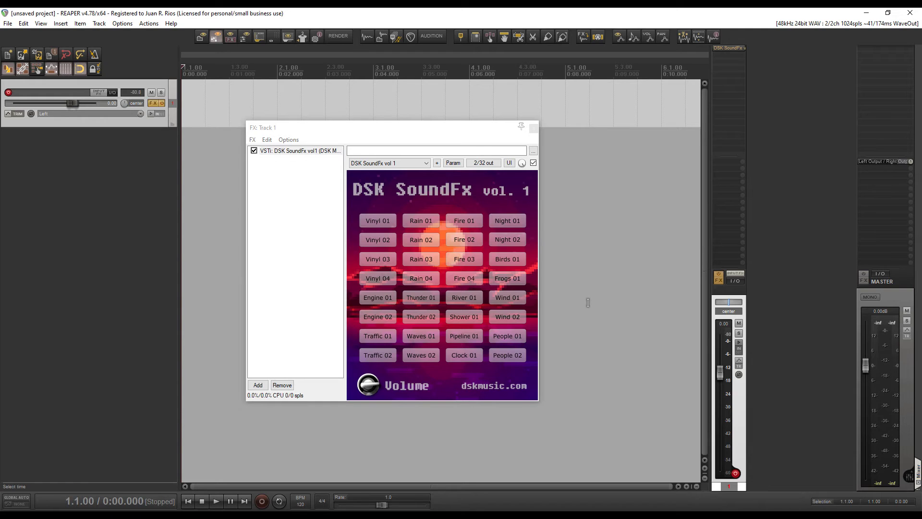
Step: Audition Fire 02 and Fire 03 combined with Vinyl 02 in DSK SoundFx
left_click(468, 242)
left_click(469, 260)
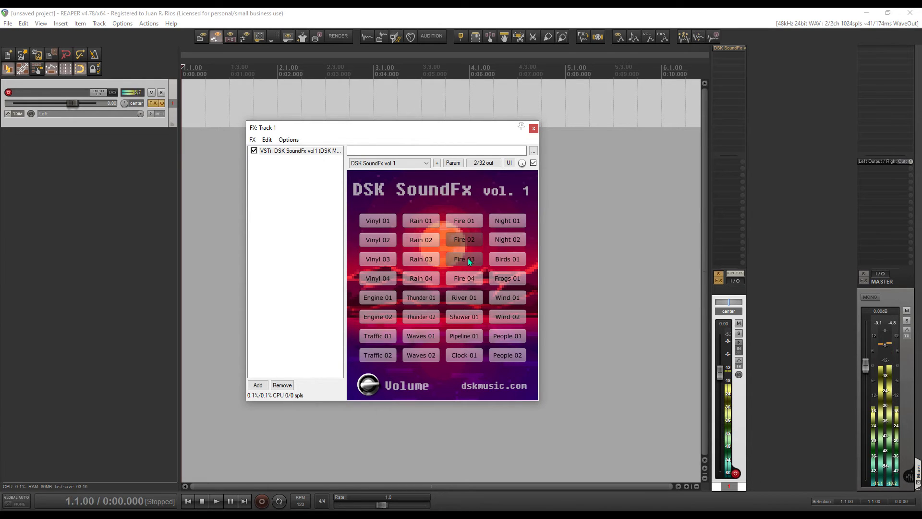
left_click(382, 239)
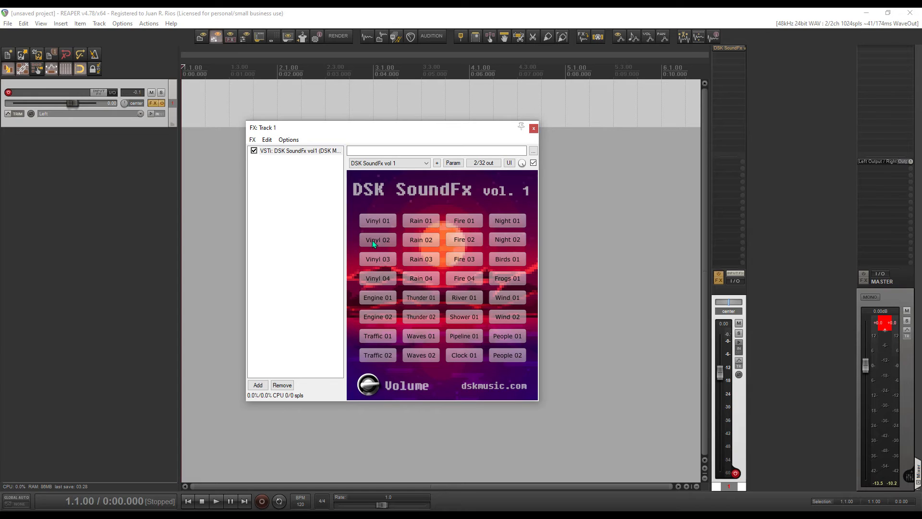
Step: Turn on Fire 02, Fire 03 and Vinyl 02 together and adjust the DSK SoundFx volume for the mix
left_click(466, 239)
left_click(466, 259)
left_click(381, 240)
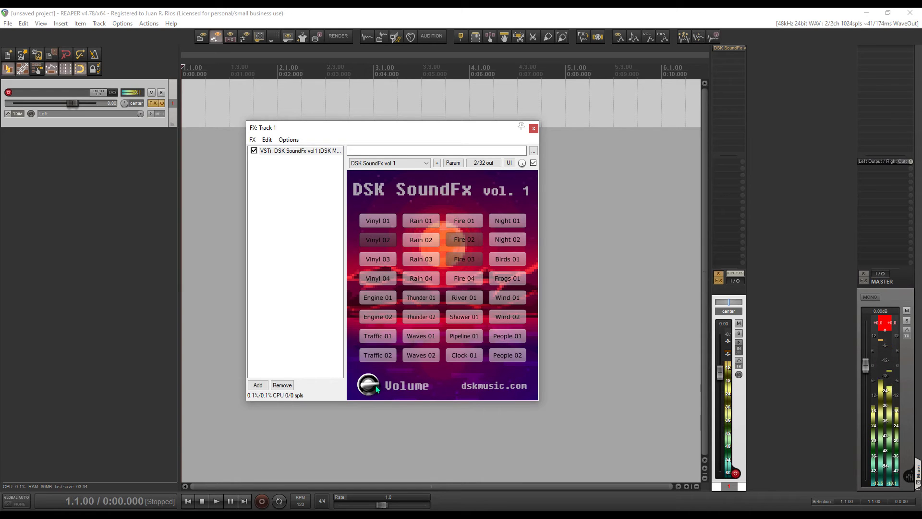
left_click_drag(376, 385, 378, 398)
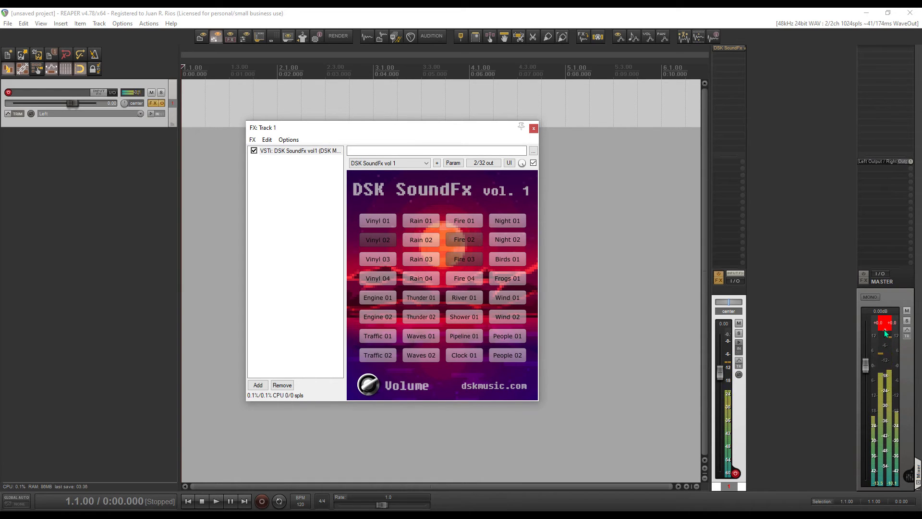
left_click(372, 387)
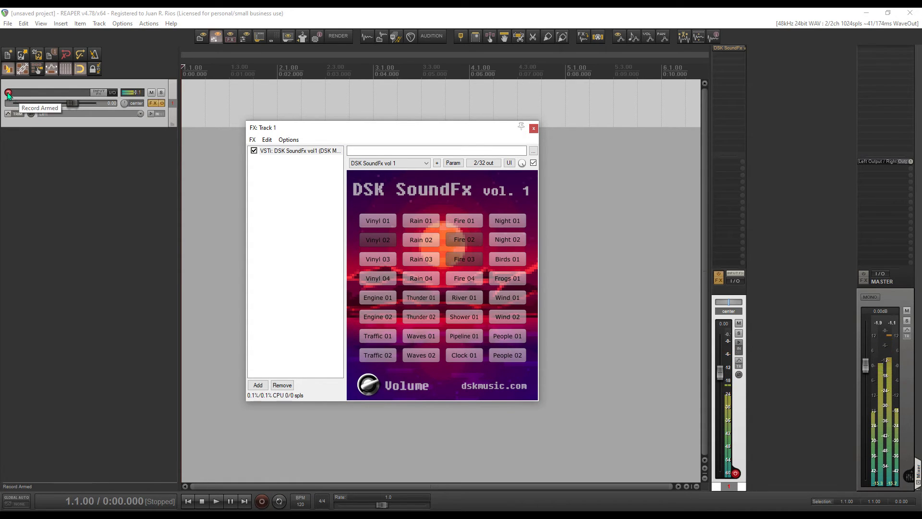
Step: Record about 20 seconds of the layered sounds on track 1, save the recorded file, and close the FX window
left_click(262, 502)
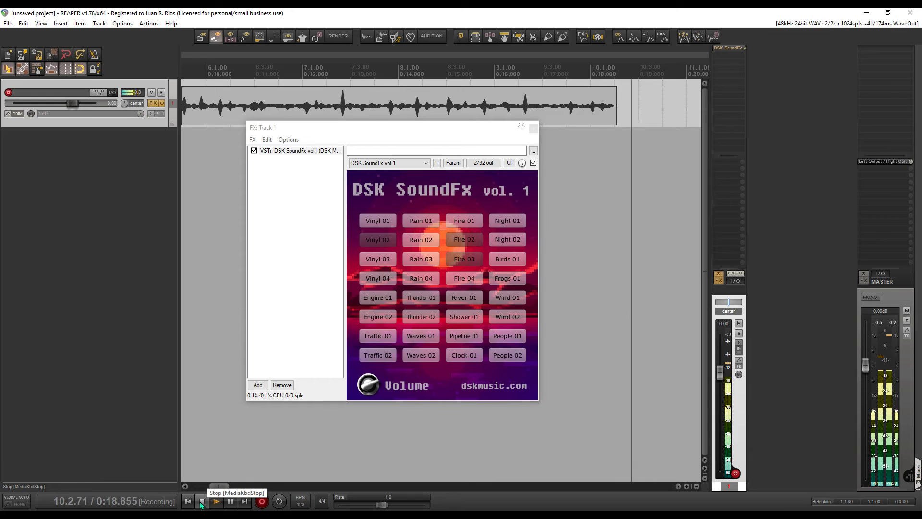
left_click(201, 502)
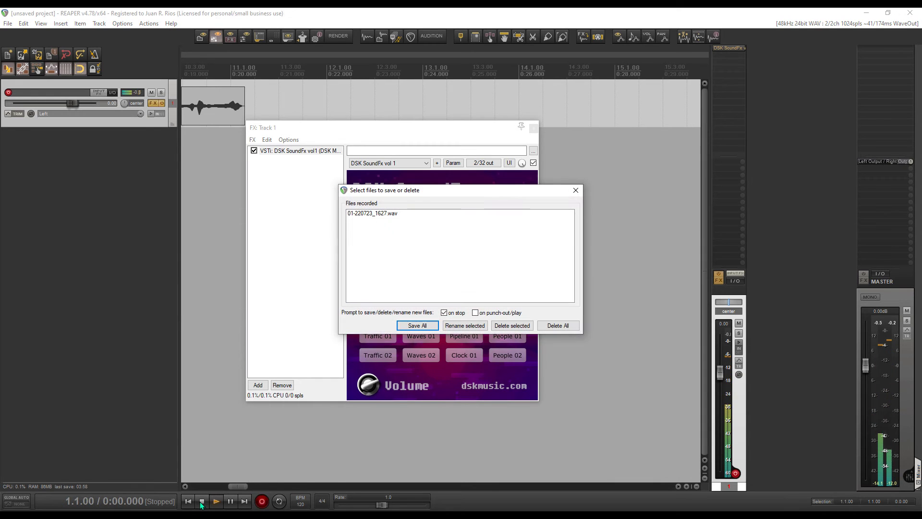
left_click(419, 326)
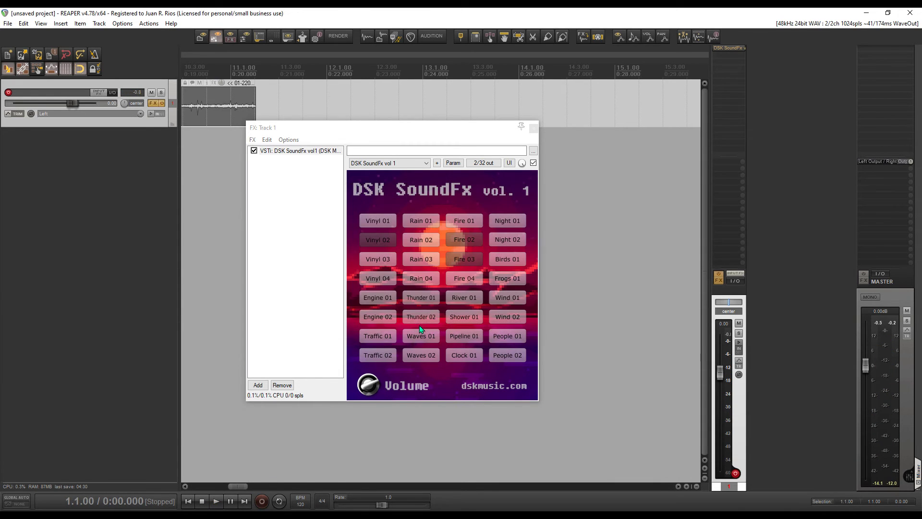
left_click(534, 128)
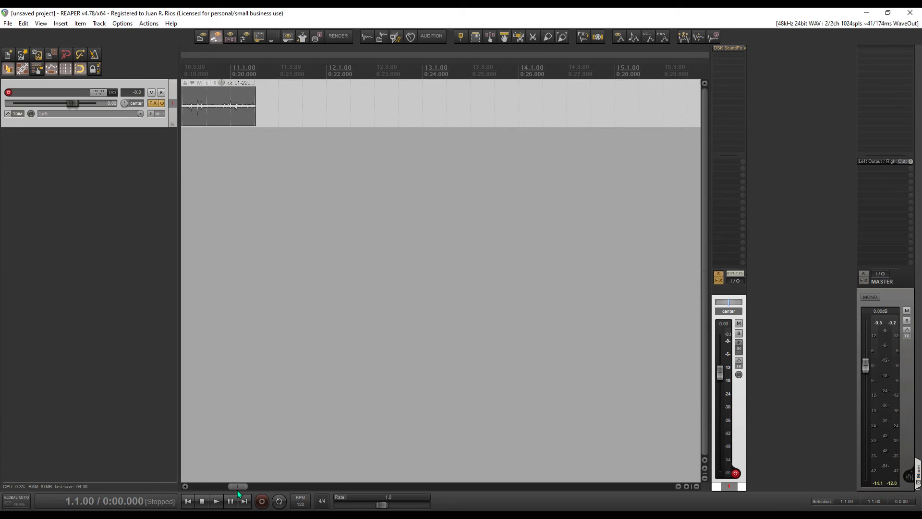
Step: Remove the DSK SoundFx vol1 instrument from track 1's FX chain and close the FX window
scroll(238, 490, "down", 3)
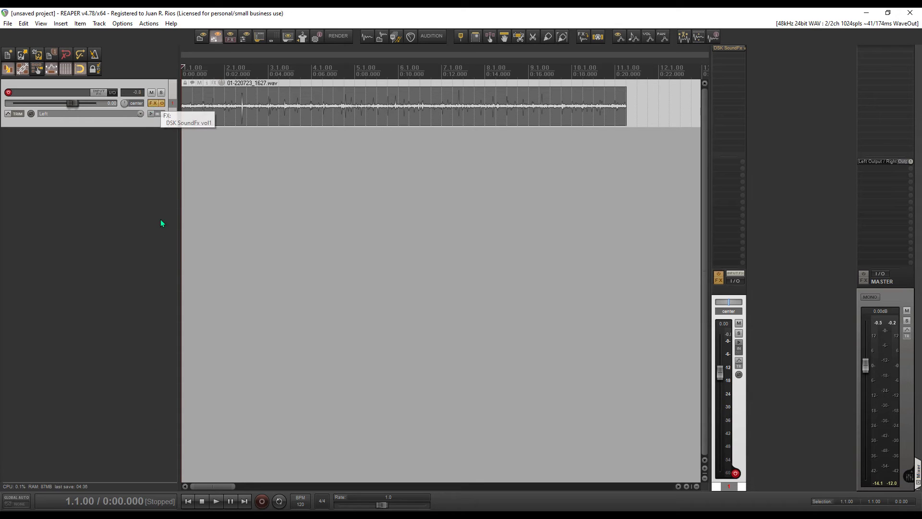
left_click(153, 104)
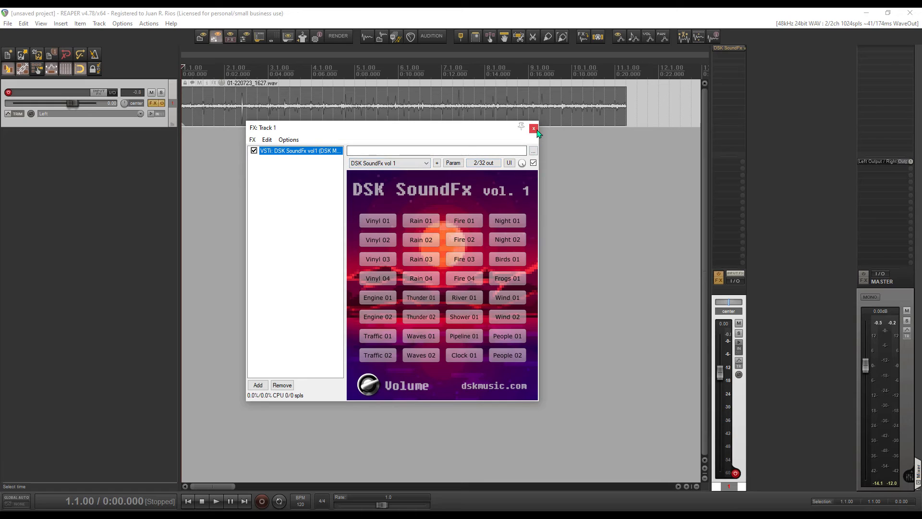
left_click(284, 386)
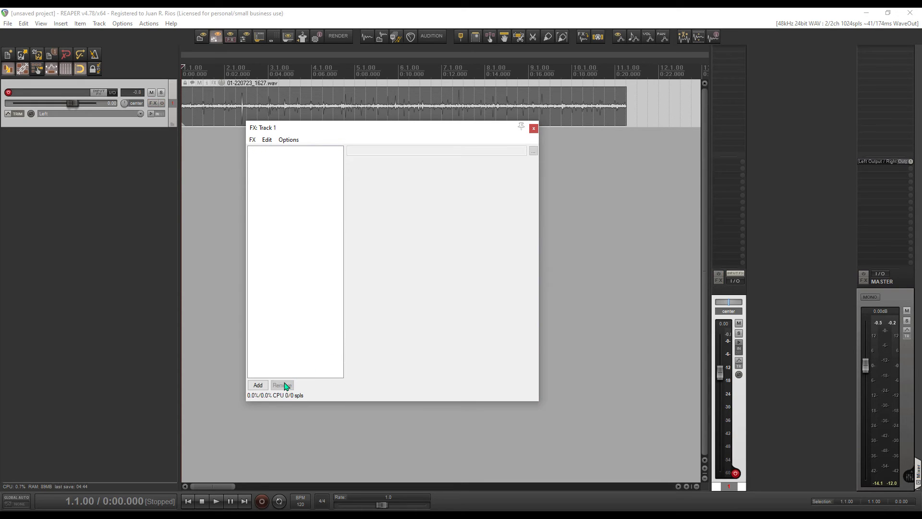
left_click(534, 129)
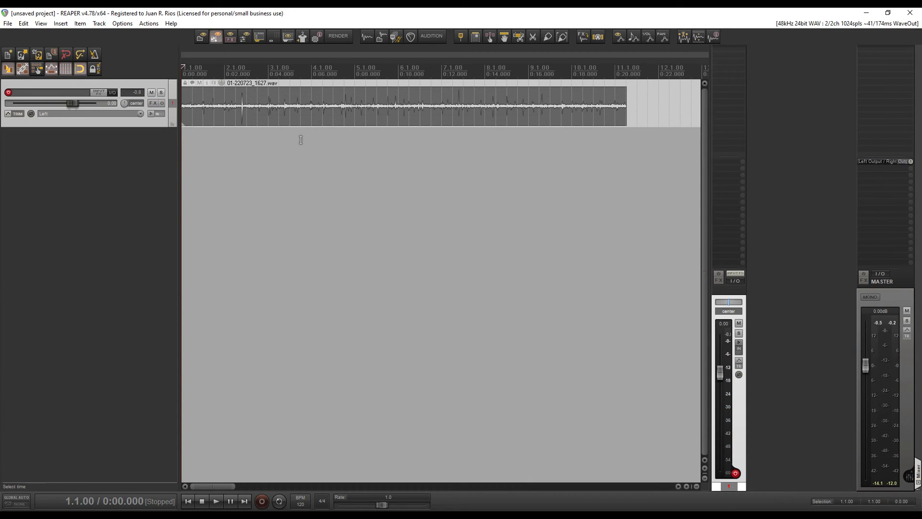
Step: Play back the recorded take on track 1 and close REAPER without saving the project
left_click(215, 500)
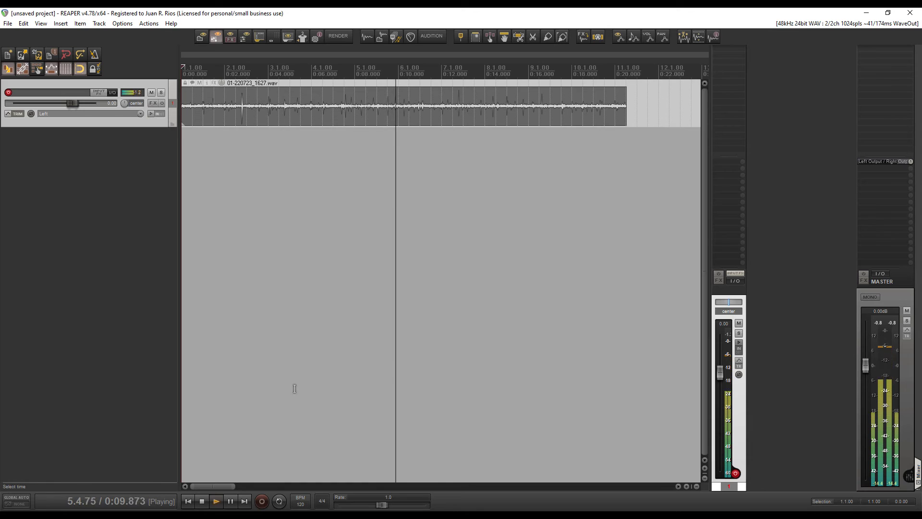
left_click(202, 501)
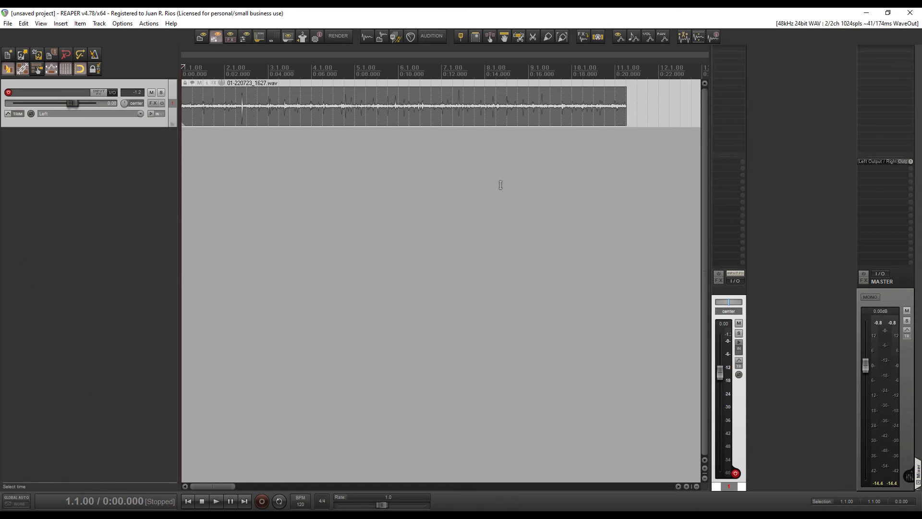
left_click(913, 13)
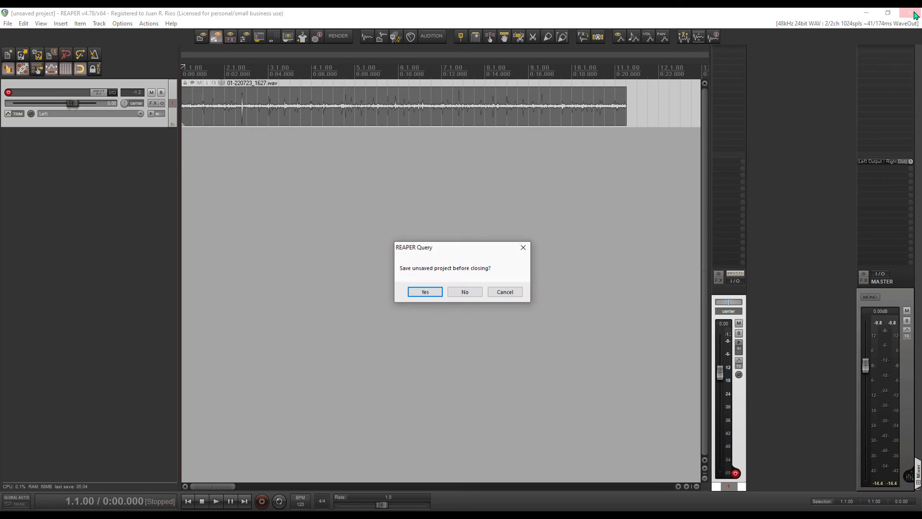
left_click(464, 293)
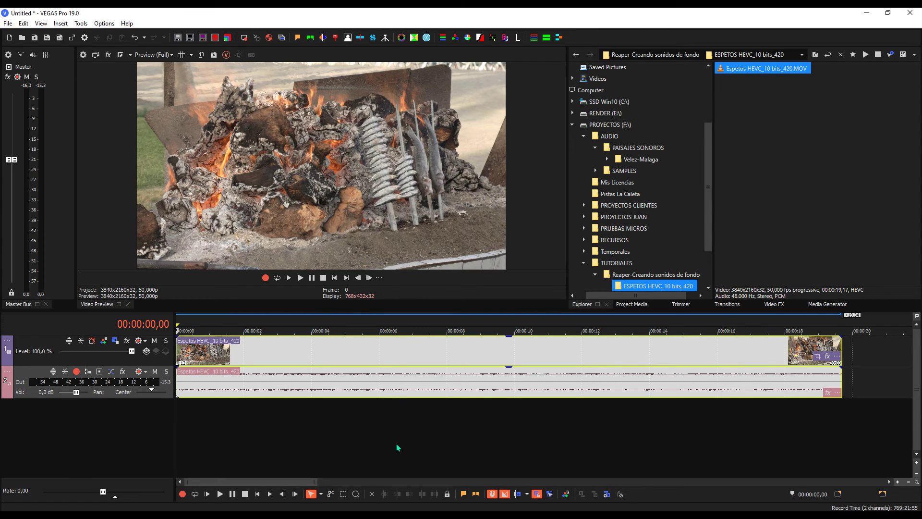
Step: Switch to VEGAS Pro and play the Espetos HEVC_10 bits_420 clip with its original sound
left_click(301, 277)
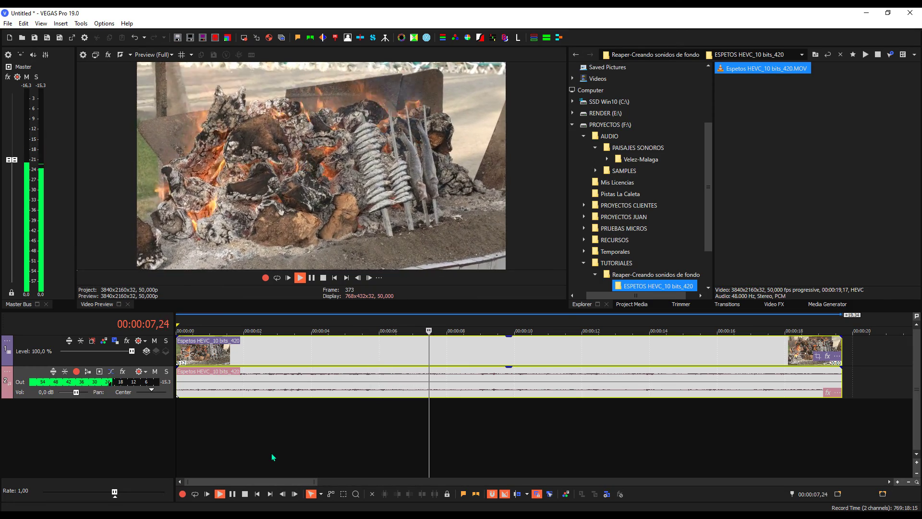
left_click(323, 278)
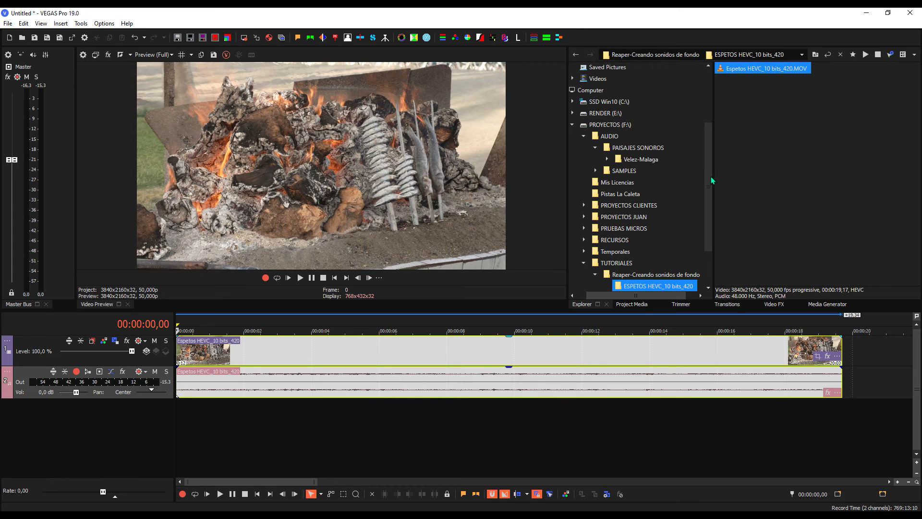
Step: Add 01-220723_1627.wav from the Temporales, Reaper 4, GrabAudio folder to a new audio track below the clip's audio, starting at zero
scroll(711, 181, "down", 2)
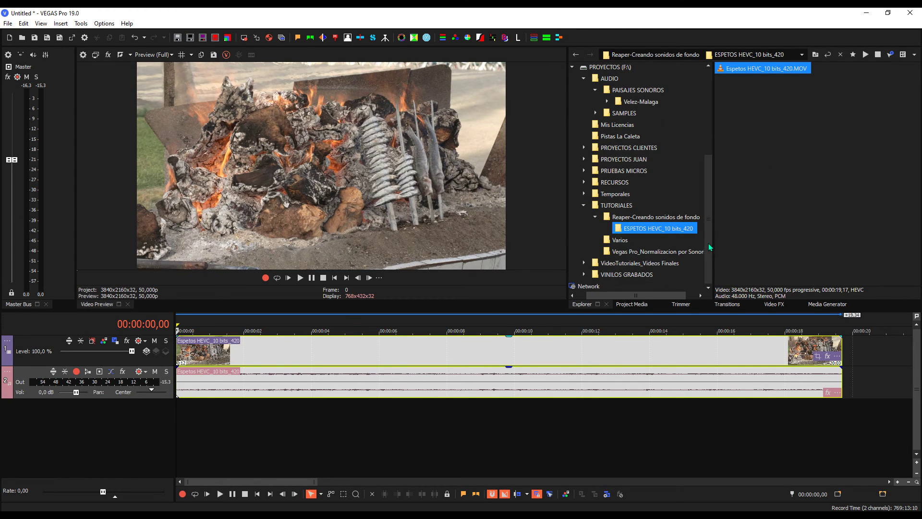
left_click(624, 194)
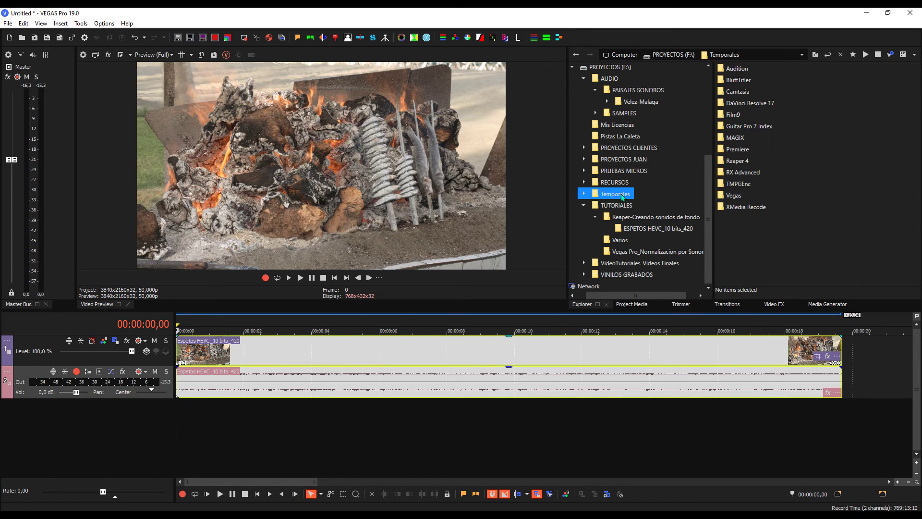
double_click(737, 160)
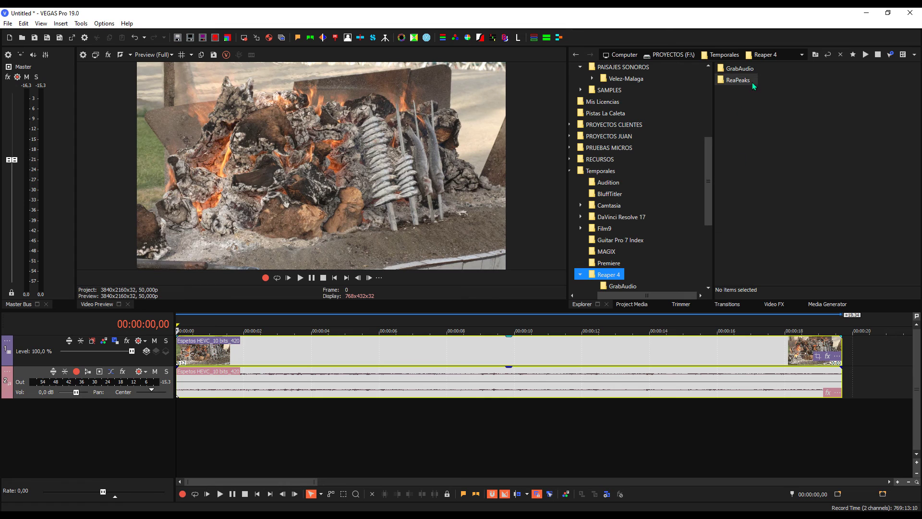
double_click(749, 70)
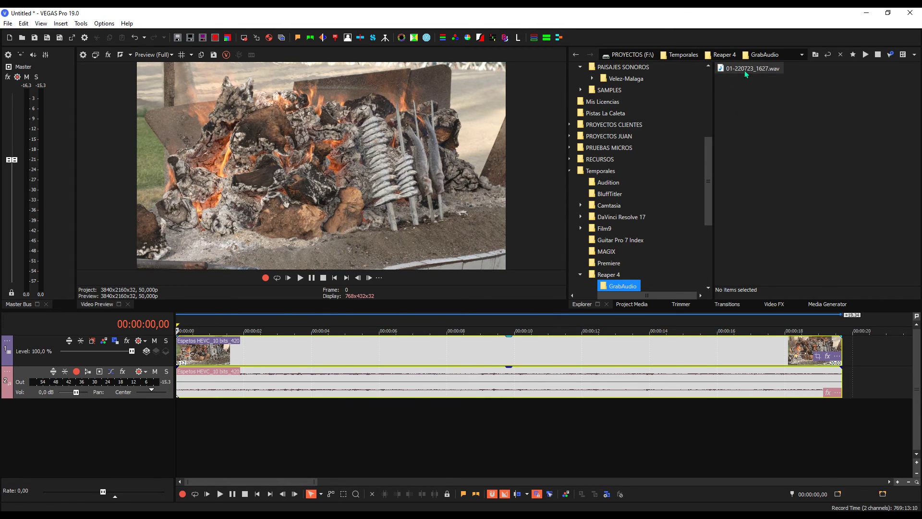
left_click_drag(744, 70, 132, 439)
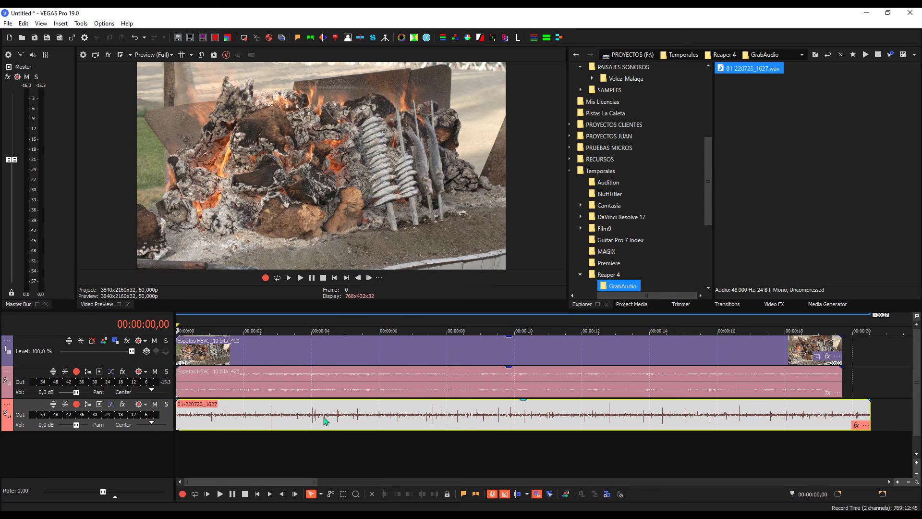
Step: During playback, lower the gain of the Espetos clip's original audio and trim the end of 01-220723_1627 to match the video's end
left_click(219, 493)
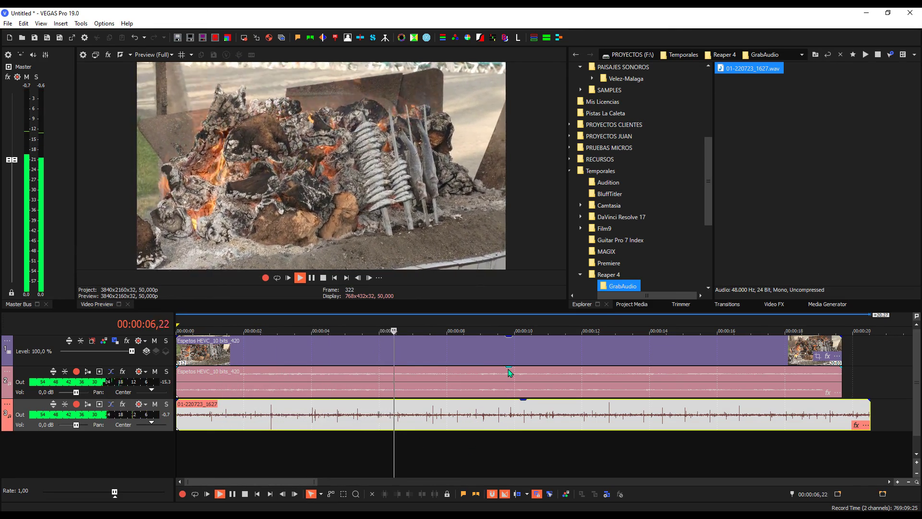
left_click_drag(508, 369, 502, 381)
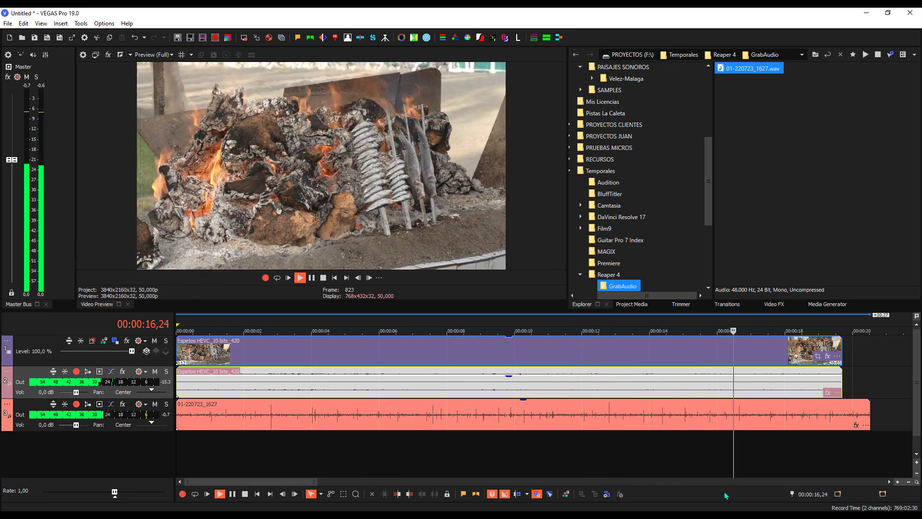
left_click(863, 422)
left_click_drag(863, 421, 841, 422)
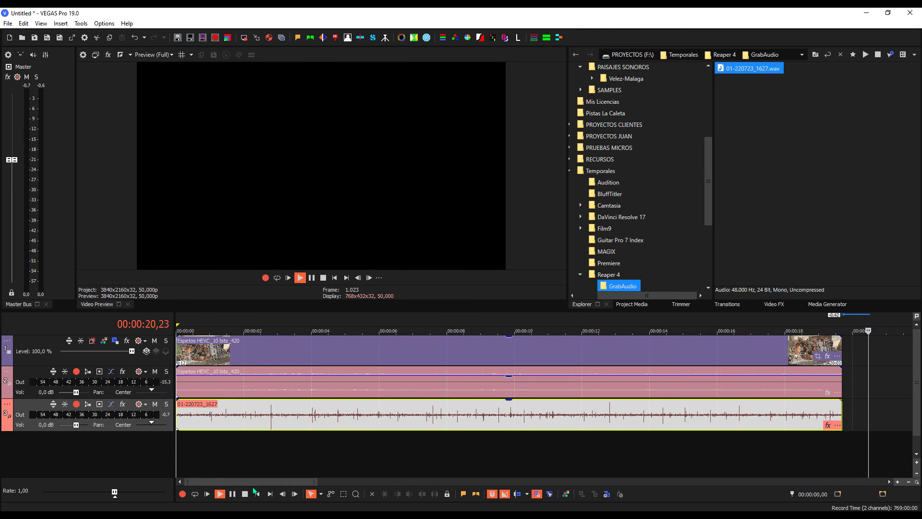
Step: Play the project from the start to audition the video with both audio tracks mixed
left_click(258, 495)
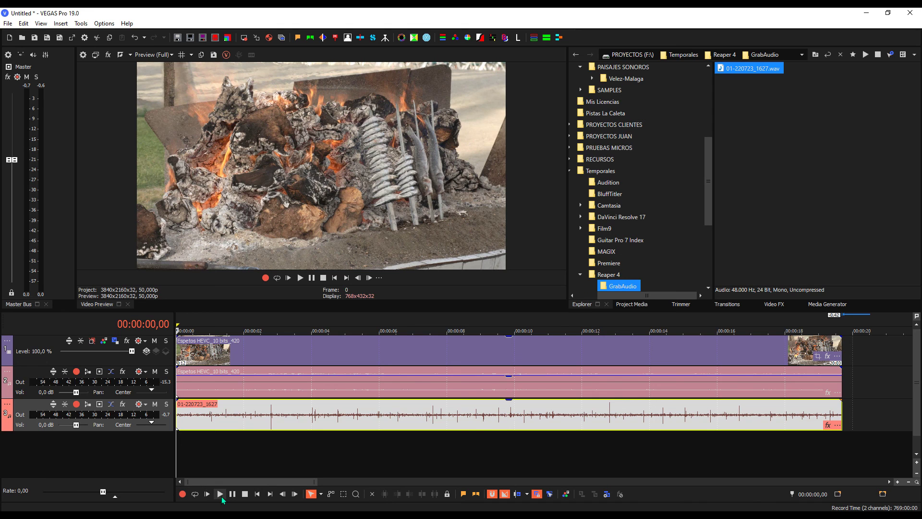
left_click(220, 495)
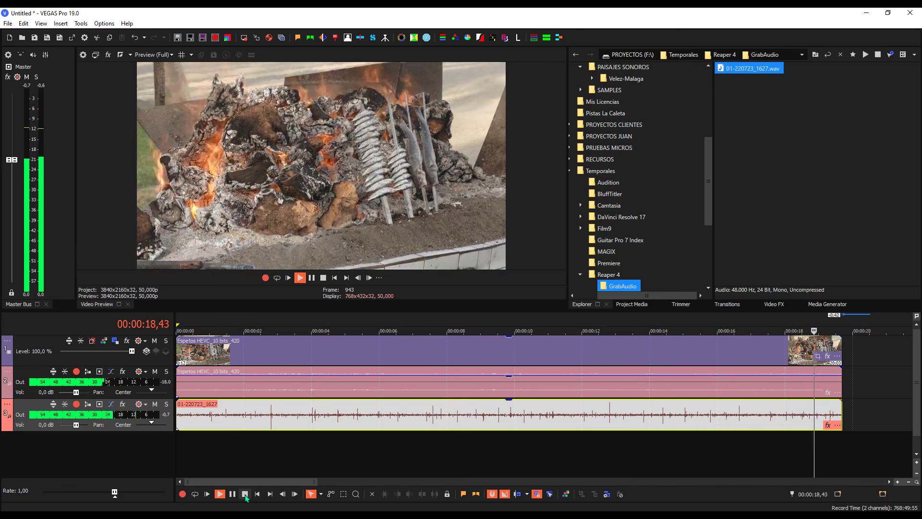
left_click(245, 494)
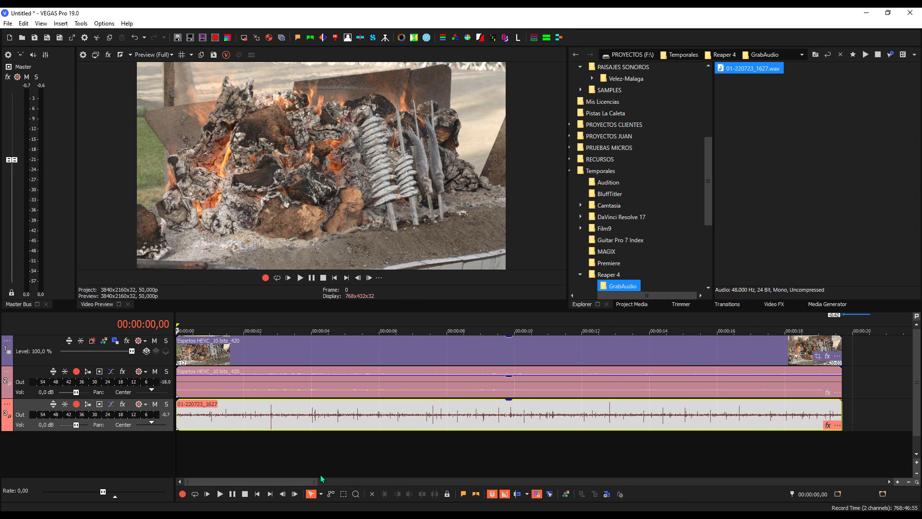